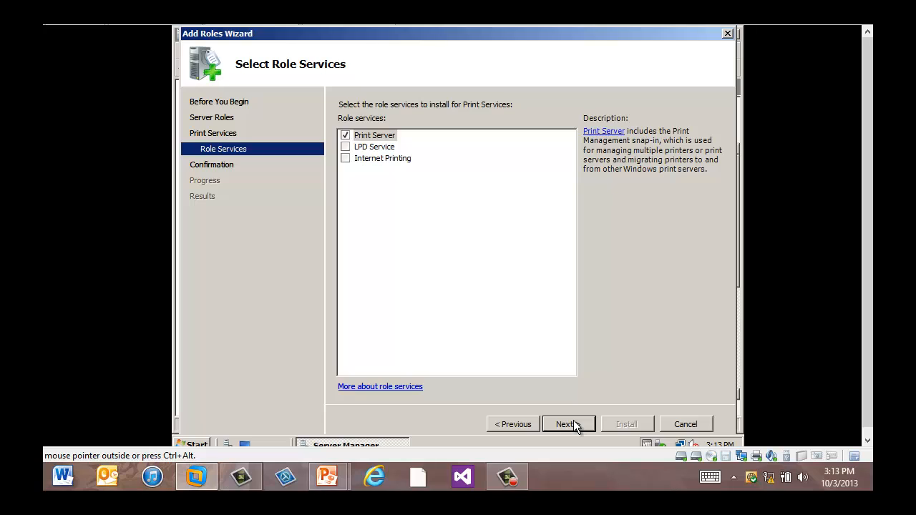
Install the Print Services role with only the Print Server role service and close the finished wizard
left_click(574, 425)
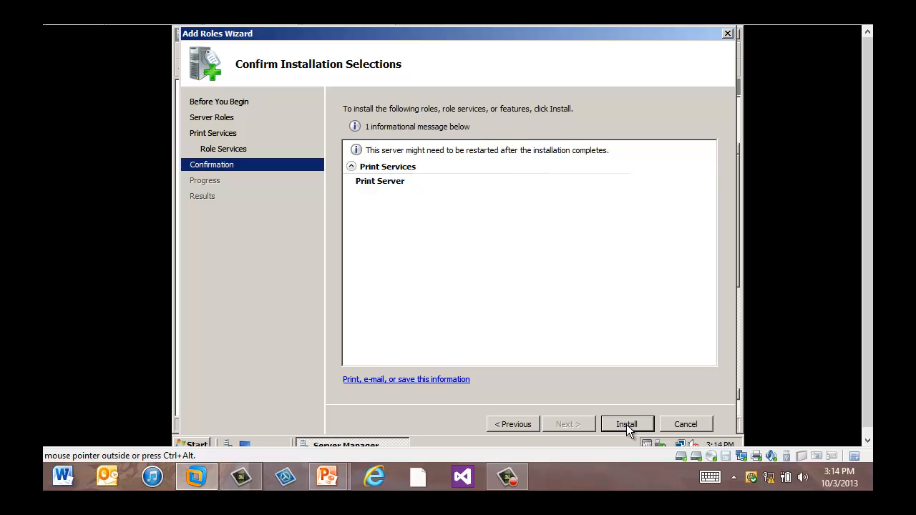
left_click(626, 424)
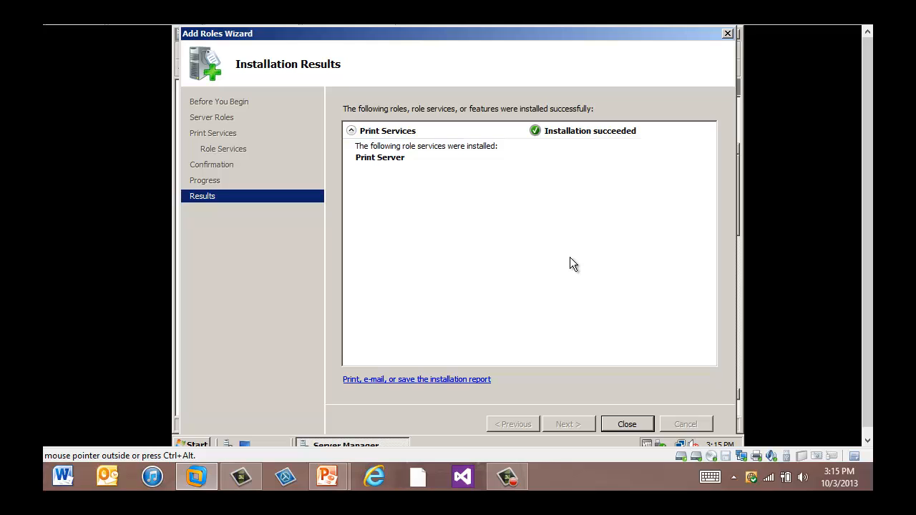
left_click(627, 424)
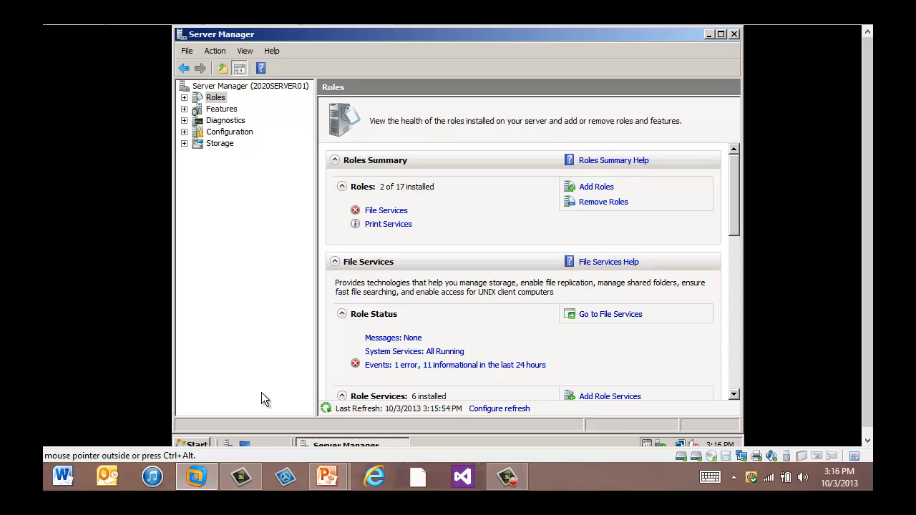
Open the Print Management console from the server's administrative tools
left_click(199, 445)
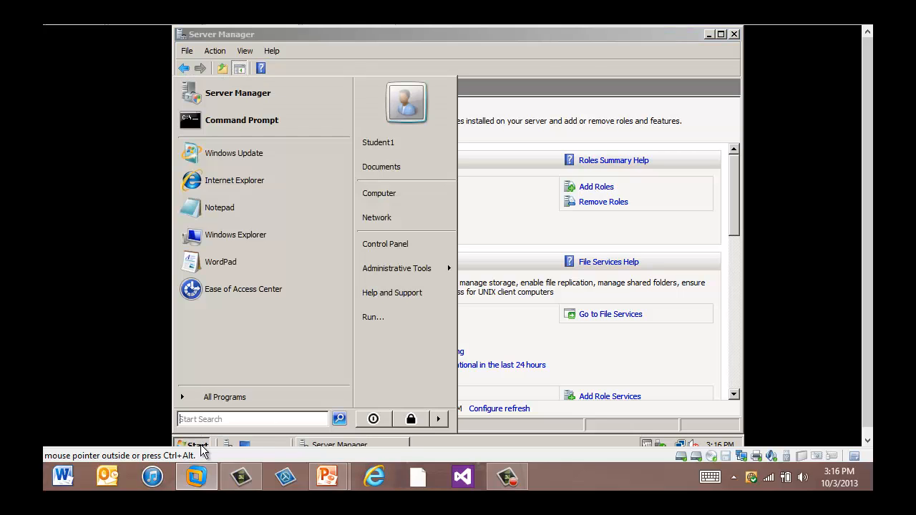
mouse_move(385, 273)
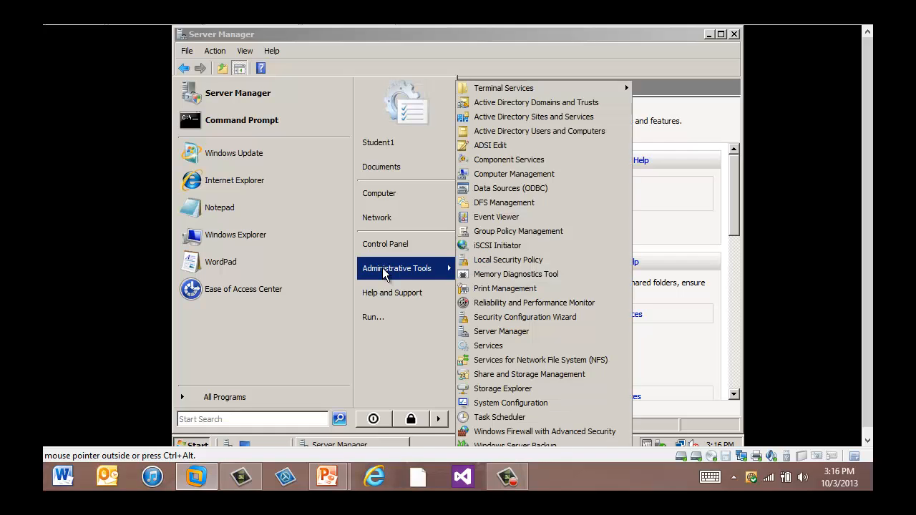
left_click(505, 288)
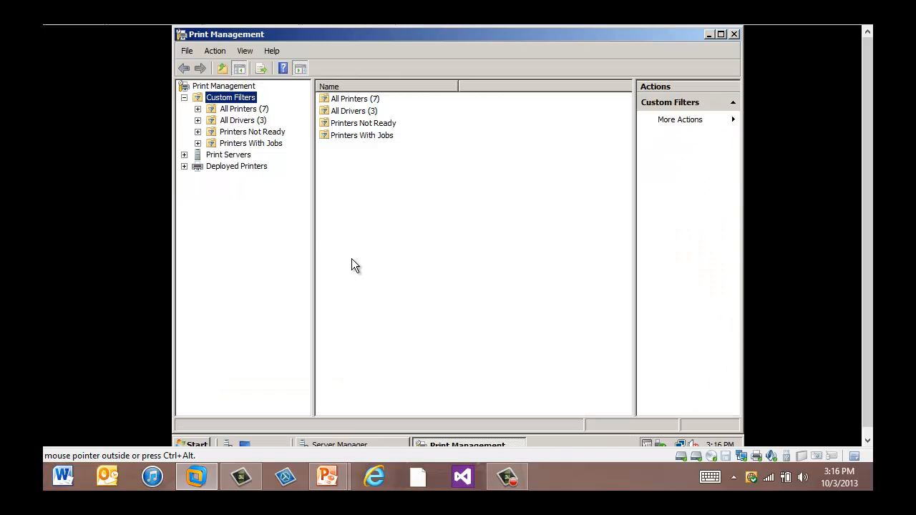
Start adding a printer to the print server 2020Server01, using the existing port LPT1: (Printer Port)
left_click(184, 156)
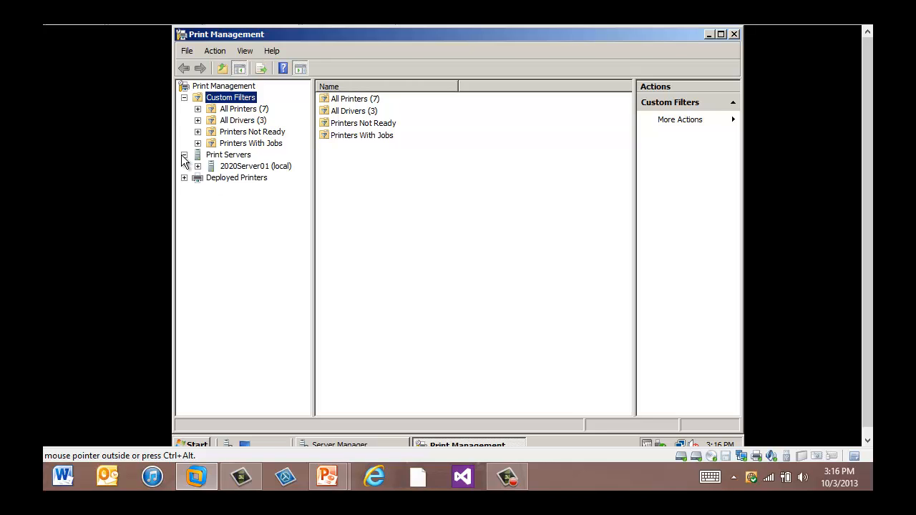
left_click(245, 168)
right_click(246, 169)
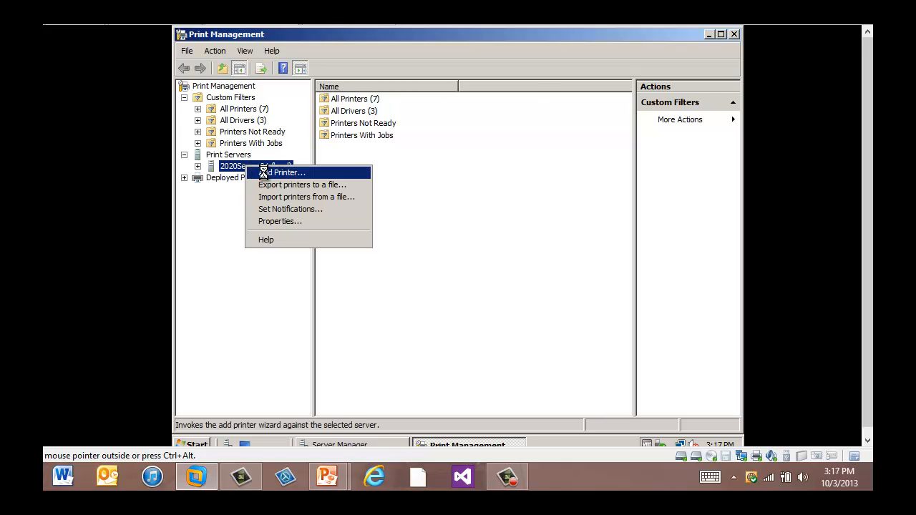
left_click(263, 176)
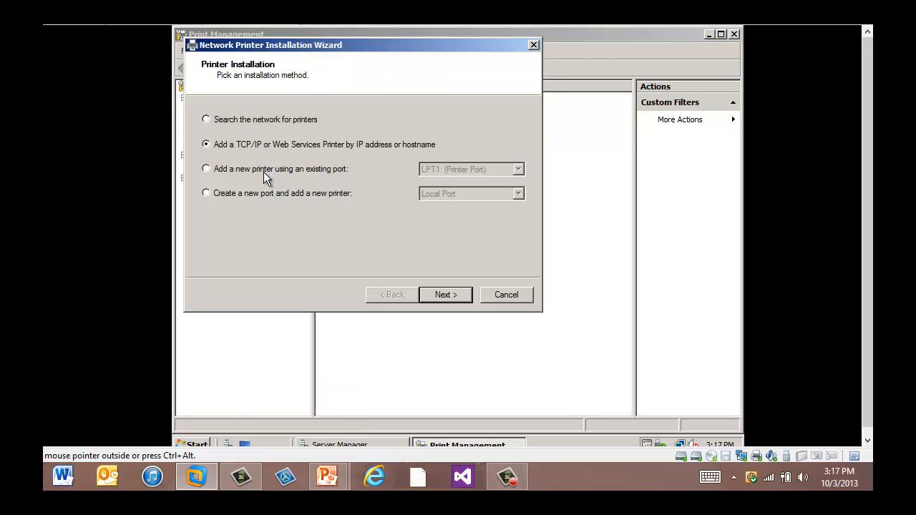
left_click(207, 170)
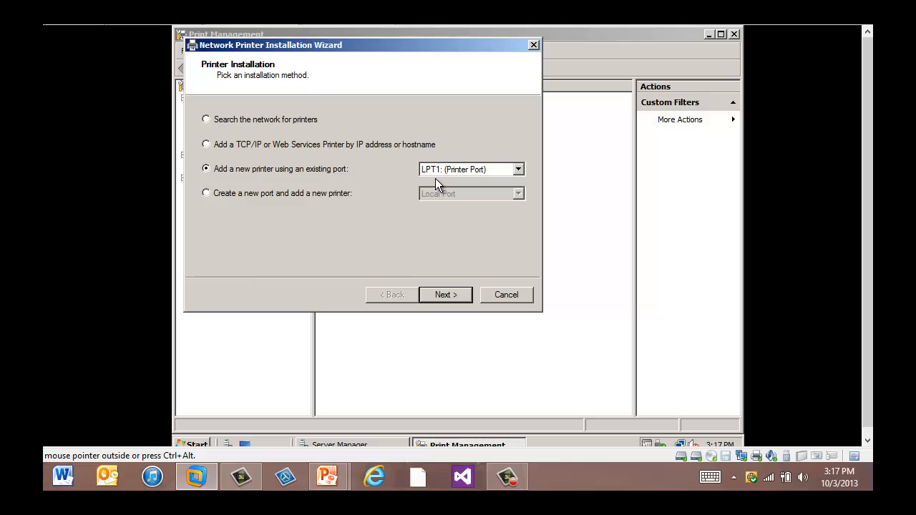
left_click(442, 300)
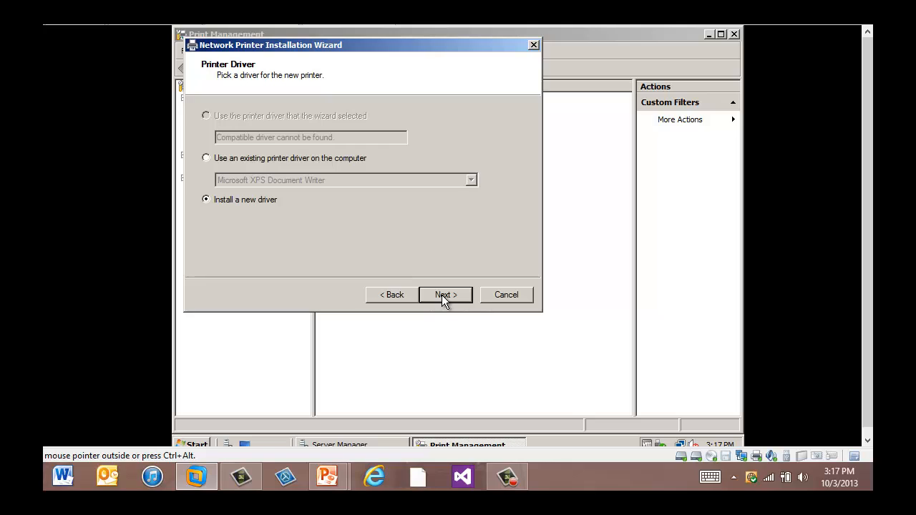
Choose to install a new driver and select the Generic manufacturer's MS Publisher Color Printer model
left_click(443, 299)
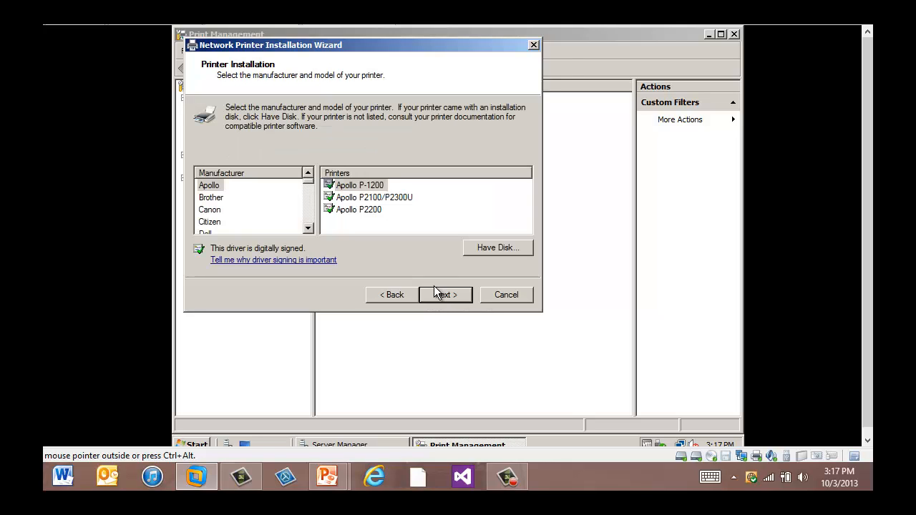
left_click(309, 229)
left_click(309, 229)
left_click(309, 229)
left_click(309, 229)
left_click(309, 229)
left_click(309, 229)
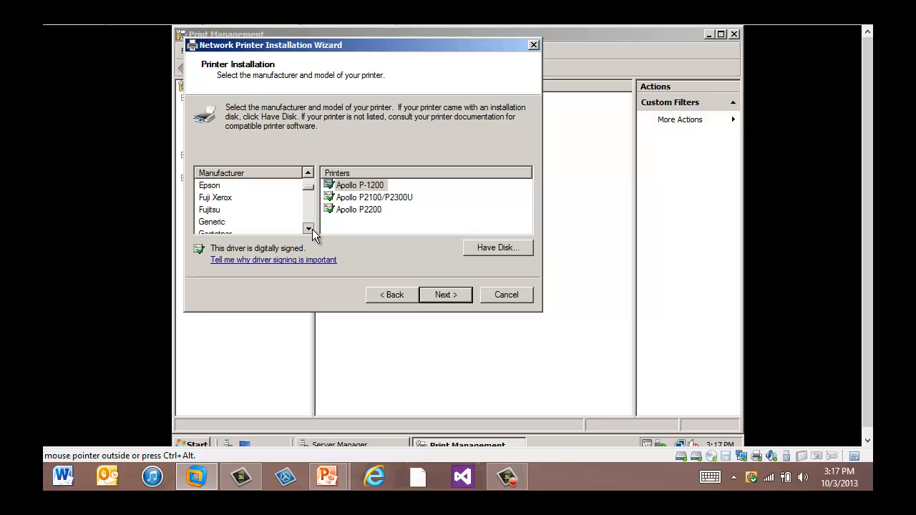
left_click(309, 229)
left_click(214, 210)
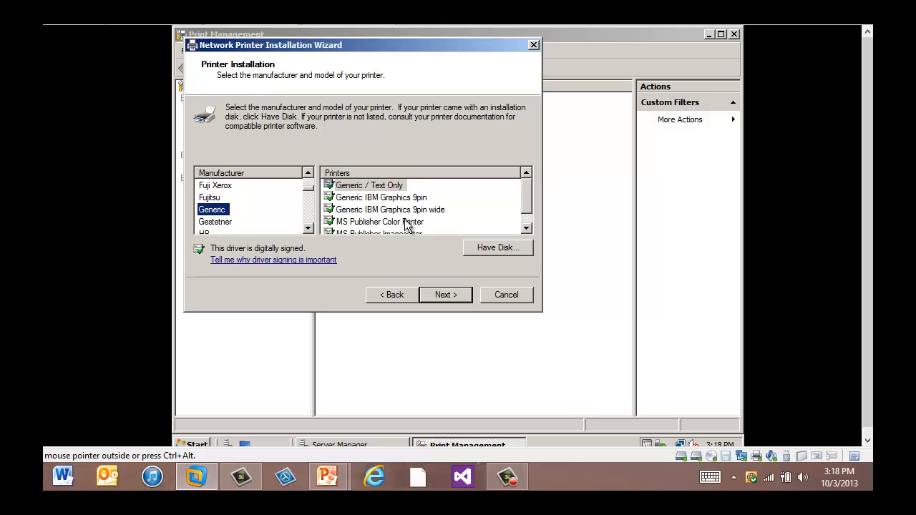
left_click(406, 226)
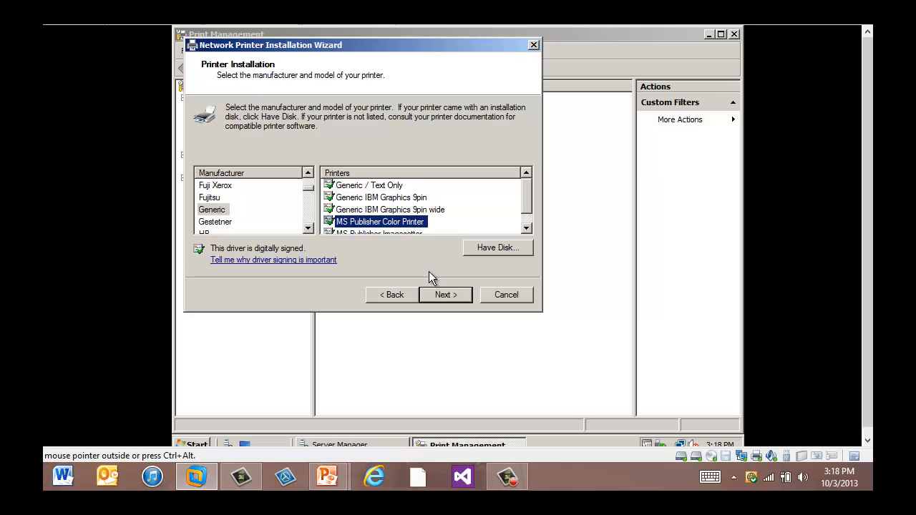
left_click(445, 293)
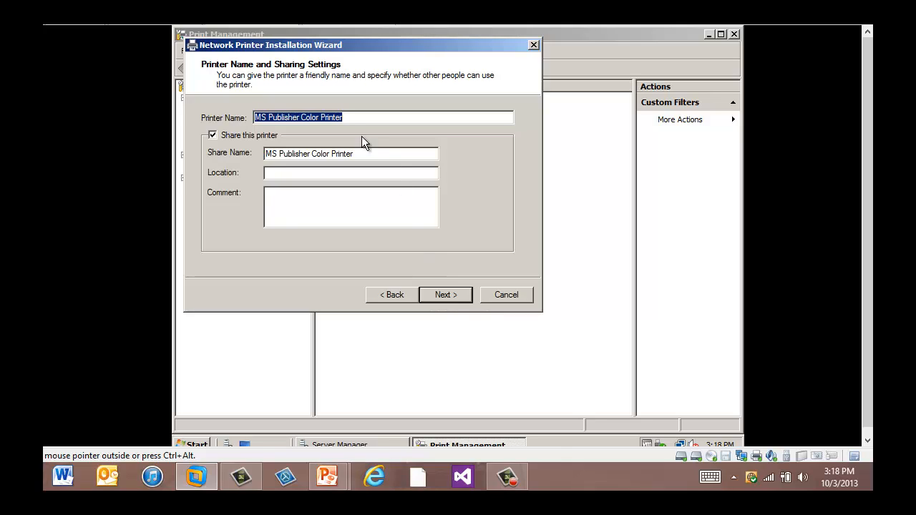
Set both the printer name and share name to MSColor1 and complete the printer installation
left_click(347, 116)
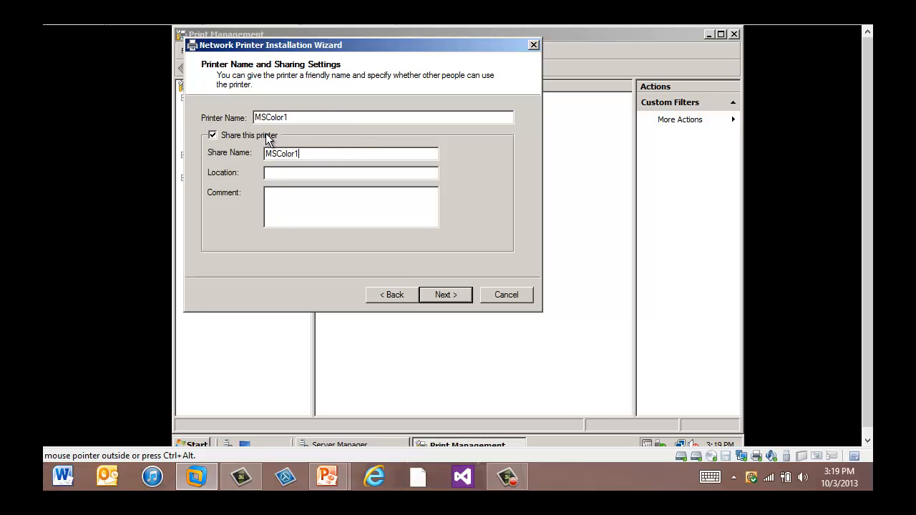
left_click(444, 295)
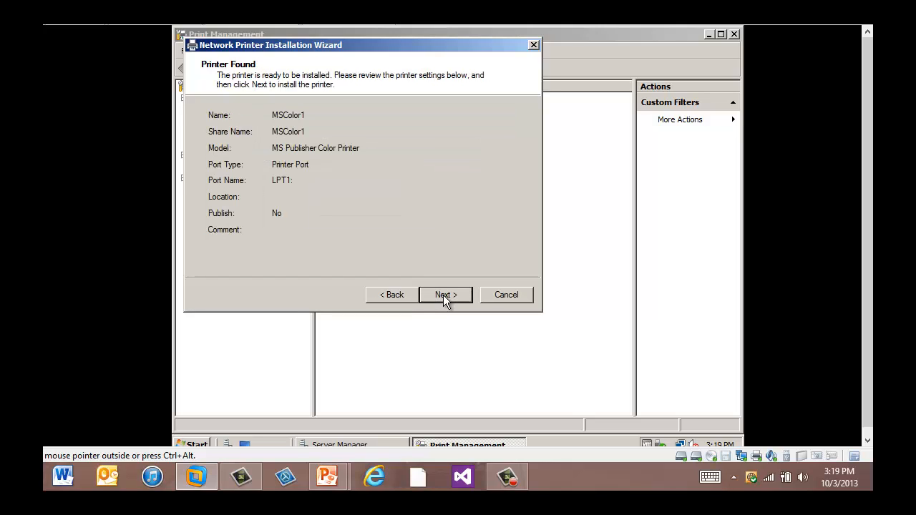
left_click(443, 295)
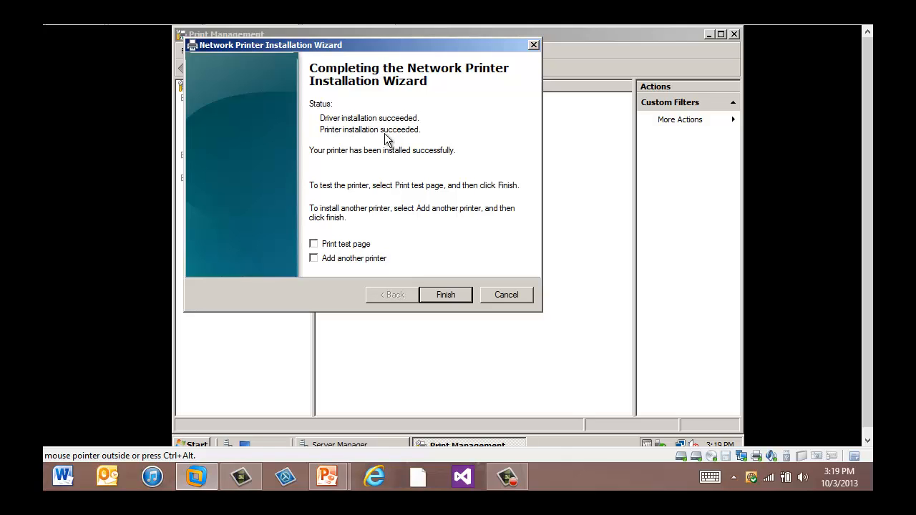
left_click(452, 295)
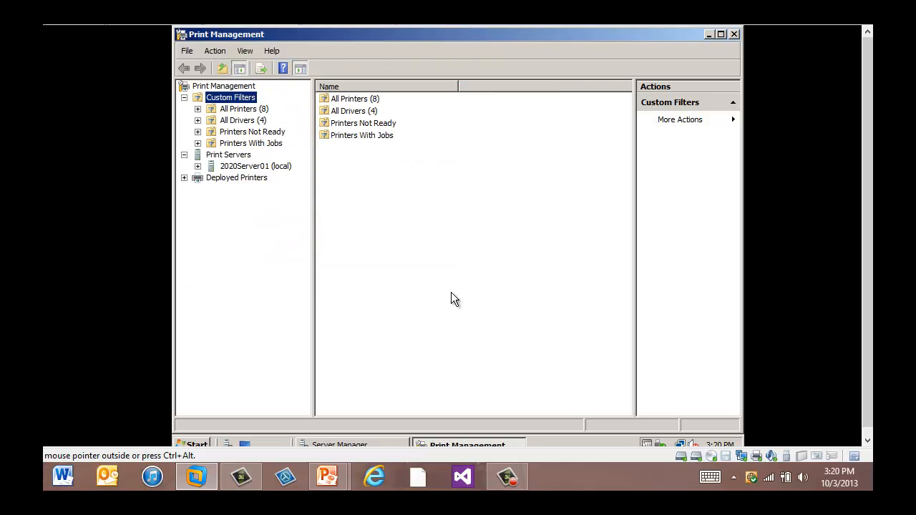
Start adding a second printer to 2020Server01, using the existing port LPT2: (Printer Port)
right_click(265, 169)
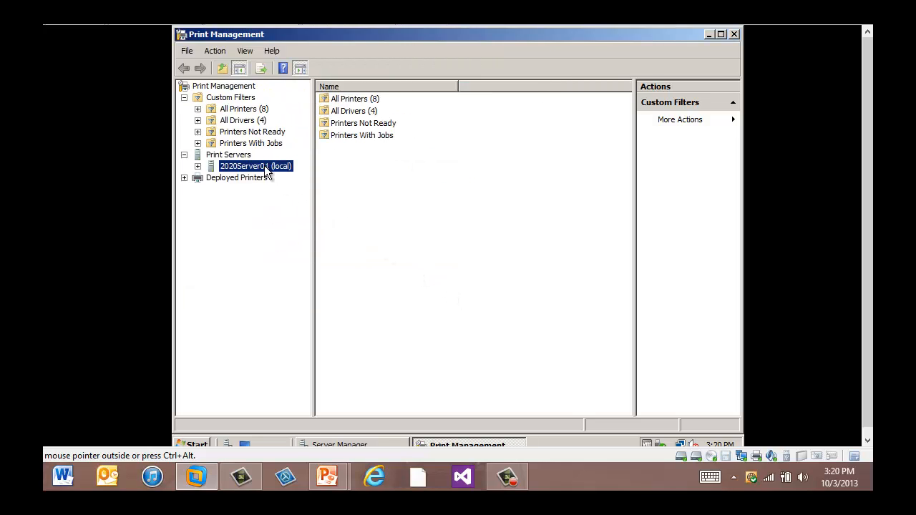
left_click(295, 173)
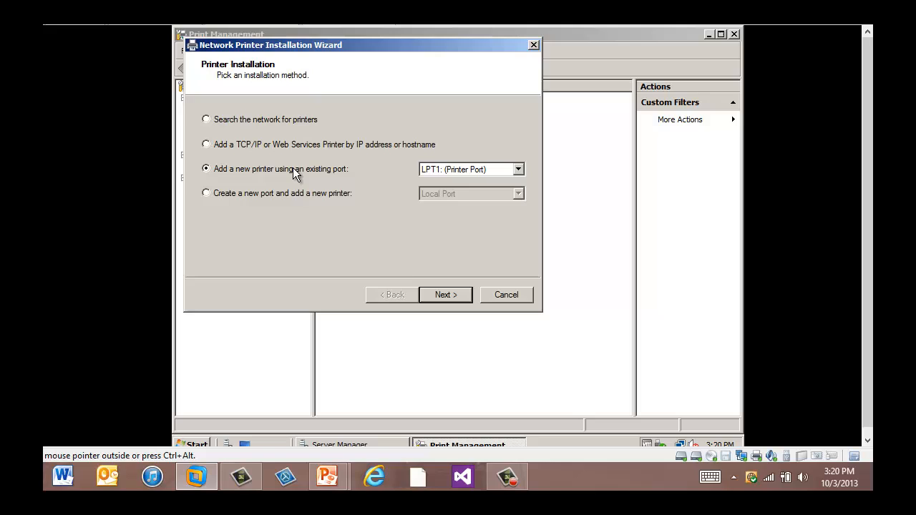
left_click(518, 169)
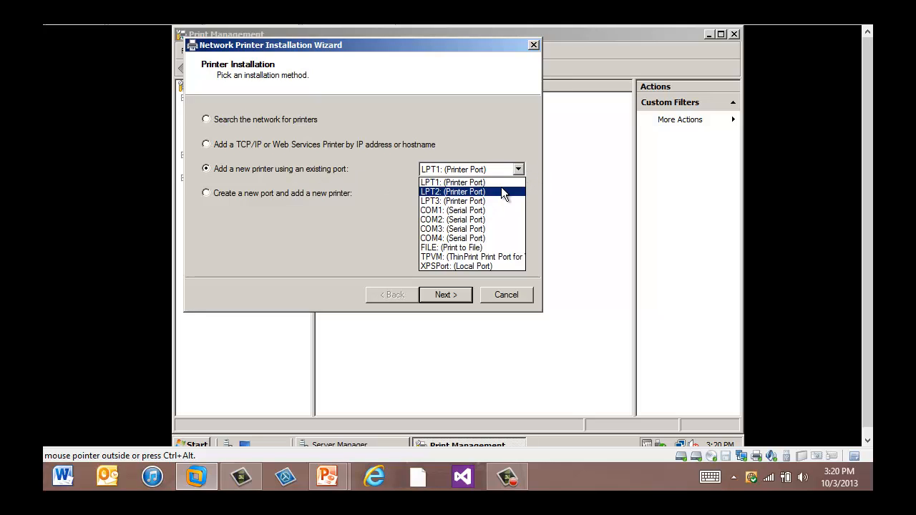
left_click(447, 295)
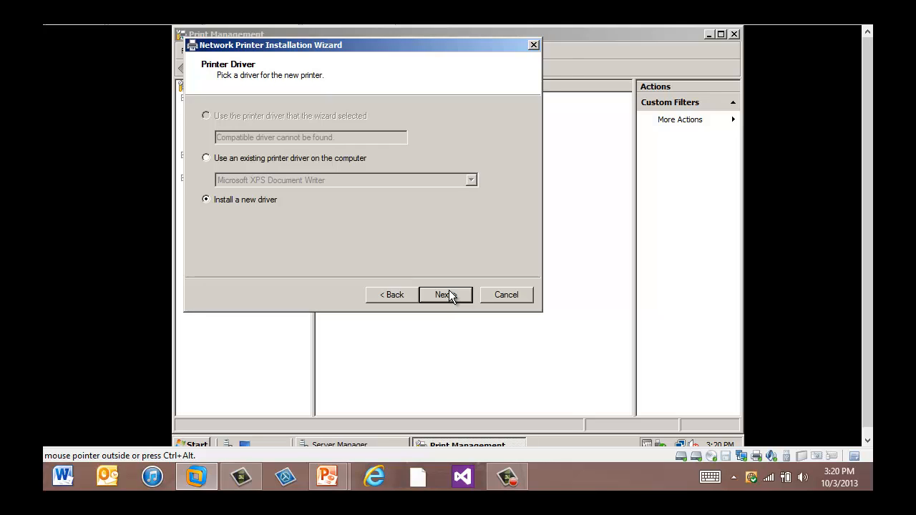
Choose to install a new driver for the second printer and select the Generic MS Publisher Imagesetter model
left_click(449, 292)
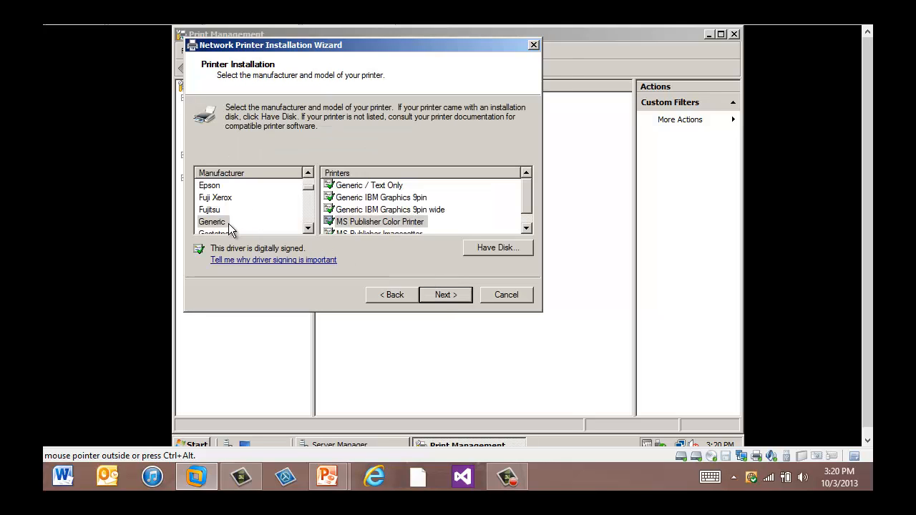
left_click(523, 227)
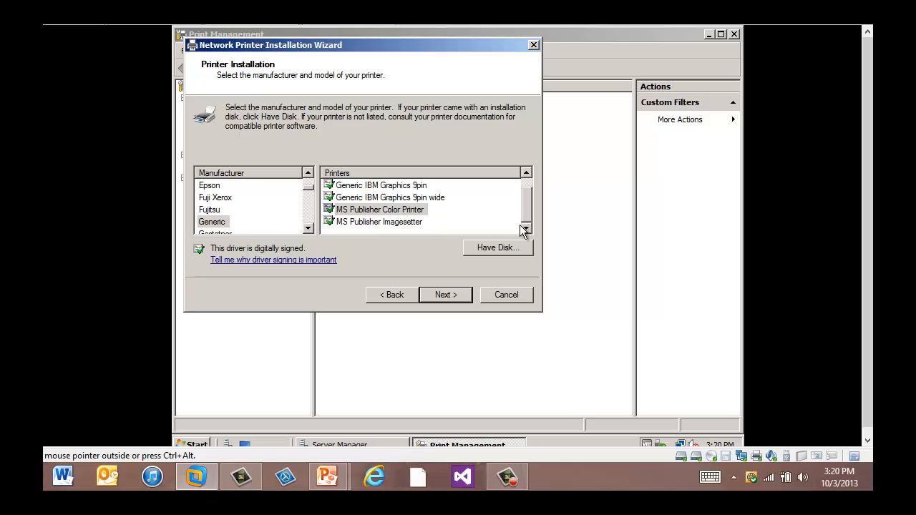
left_click(390, 223)
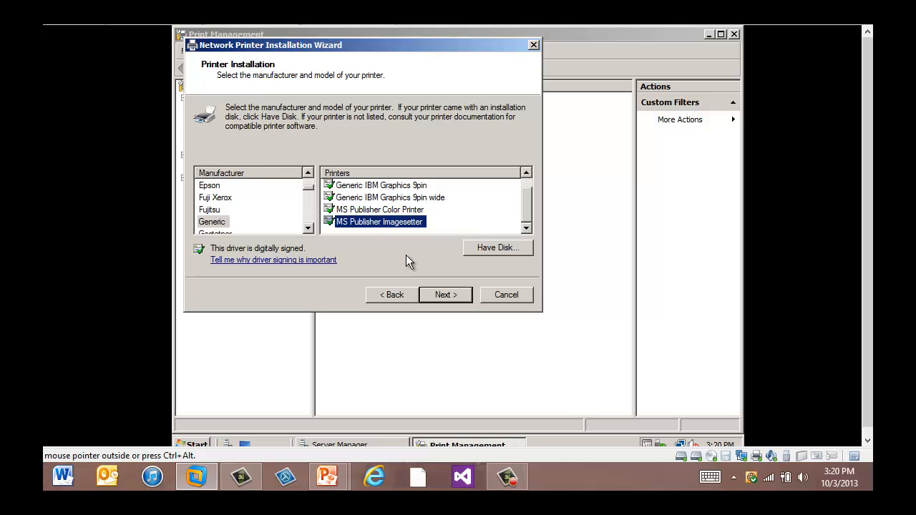
key("Return")
Name and share the second printer as MSMono1 and complete its installation
left_click(346, 116)
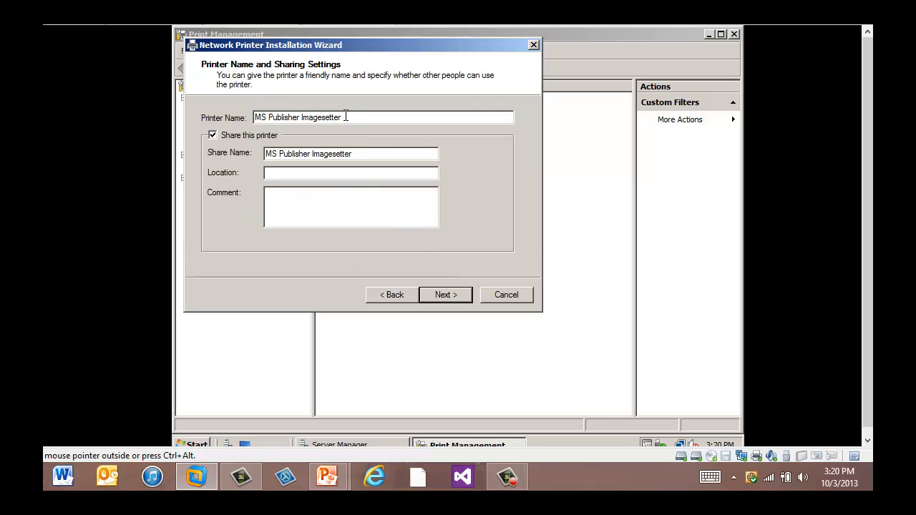
key("ctrl+a")
type("MSMono1")
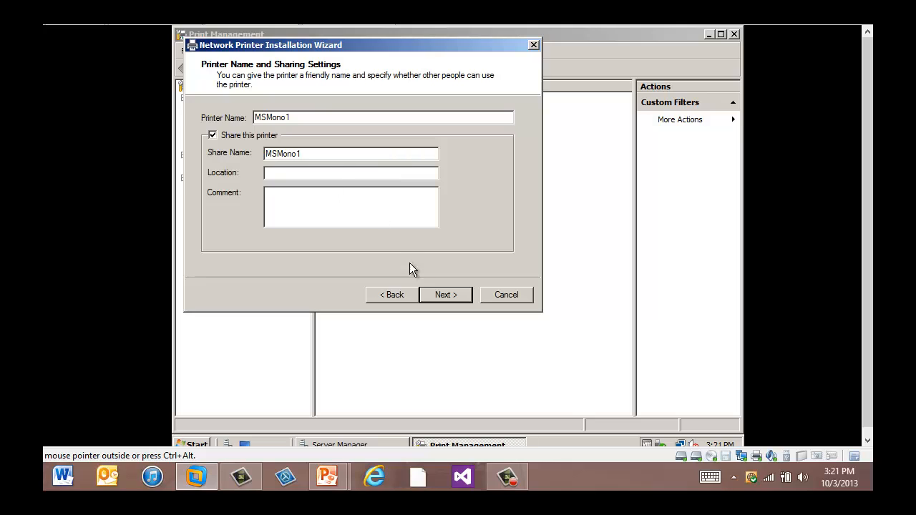
left_click(453, 299)
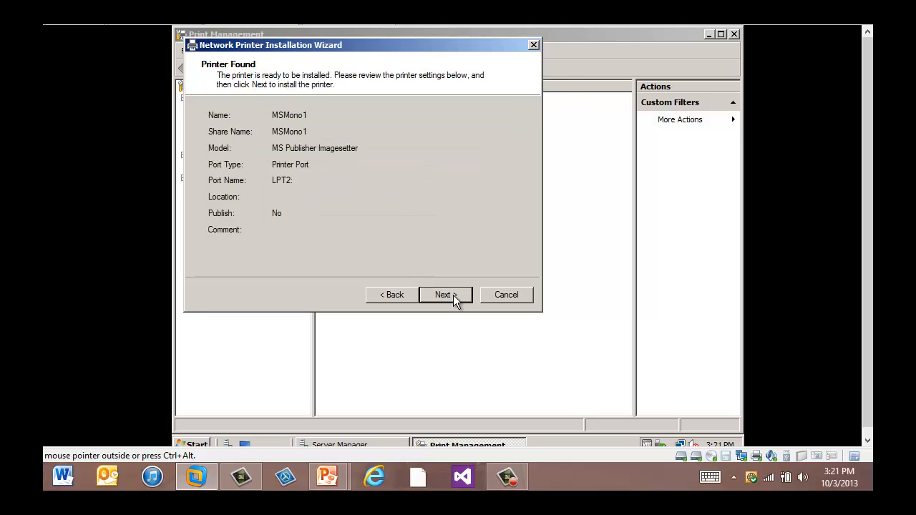
left_click(453, 300)
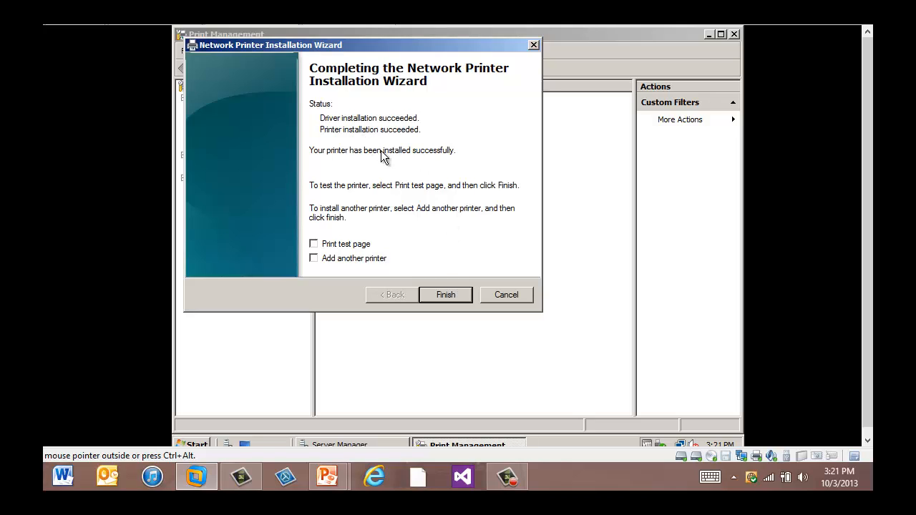
left_click(448, 294)
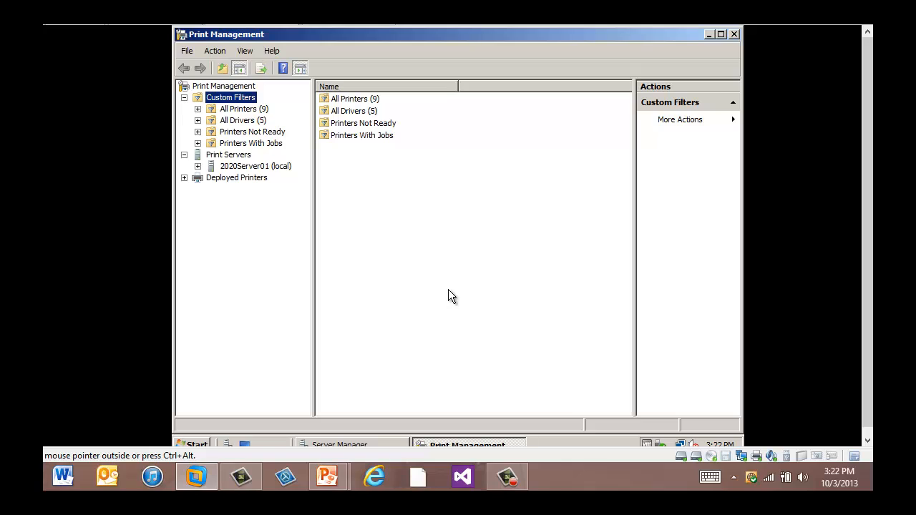
Open the printer list of the local print server 2020Server01 and list MSColor1 in the directory
left_click(198, 166)
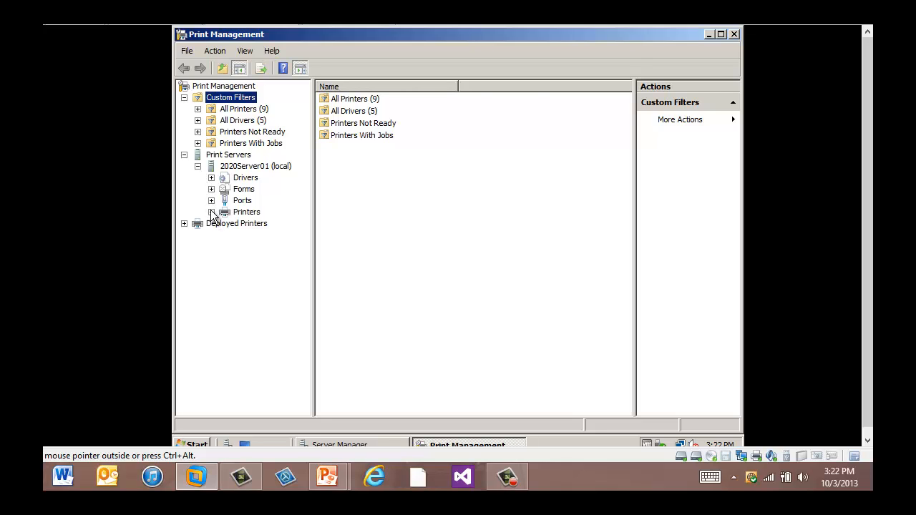
left_click(244, 211)
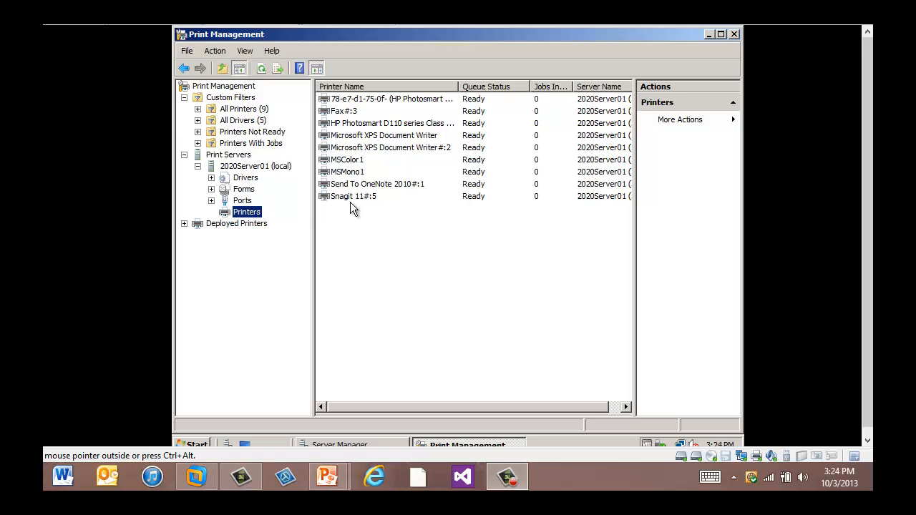
right_click(353, 165)
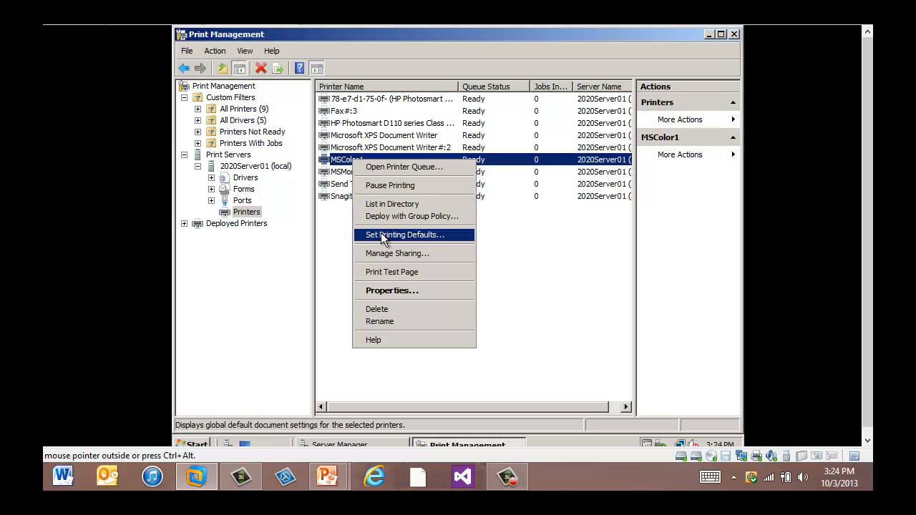
left_click(382, 208)
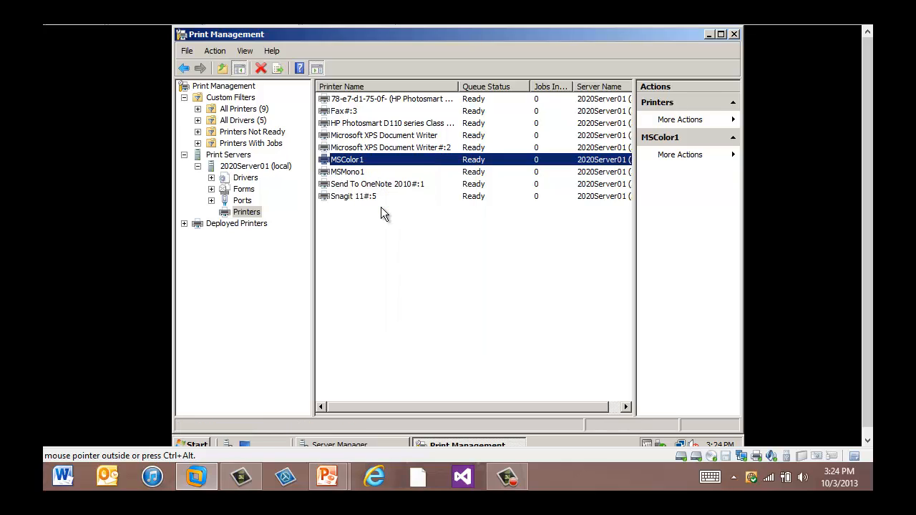
Start deploying the MSMono1 printer with Group Policy and choose Default Domain Policy of contoso.com as the GPO
right_click(359, 172)
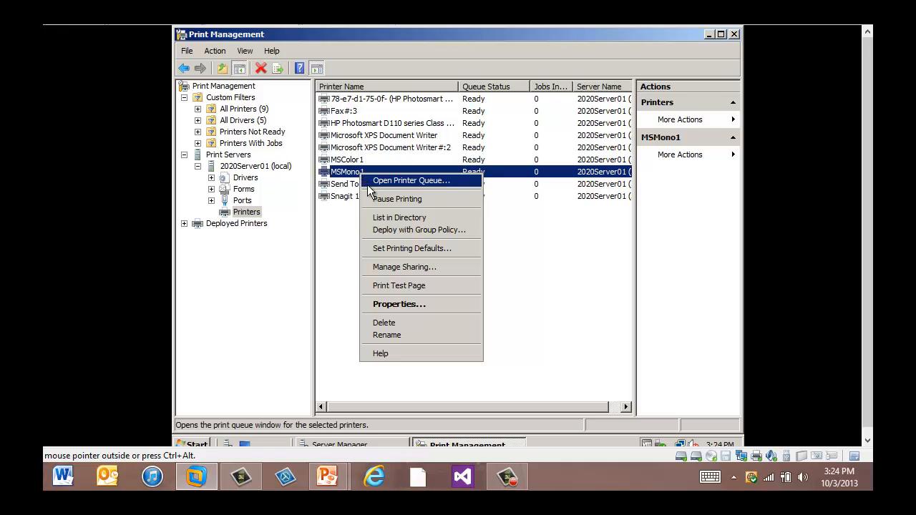
left_click(407, 229)
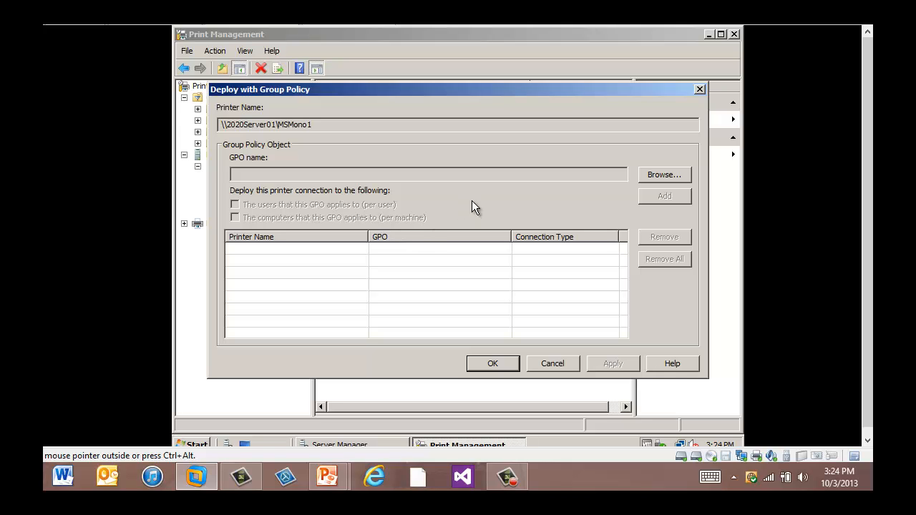
left_click(672, 175)
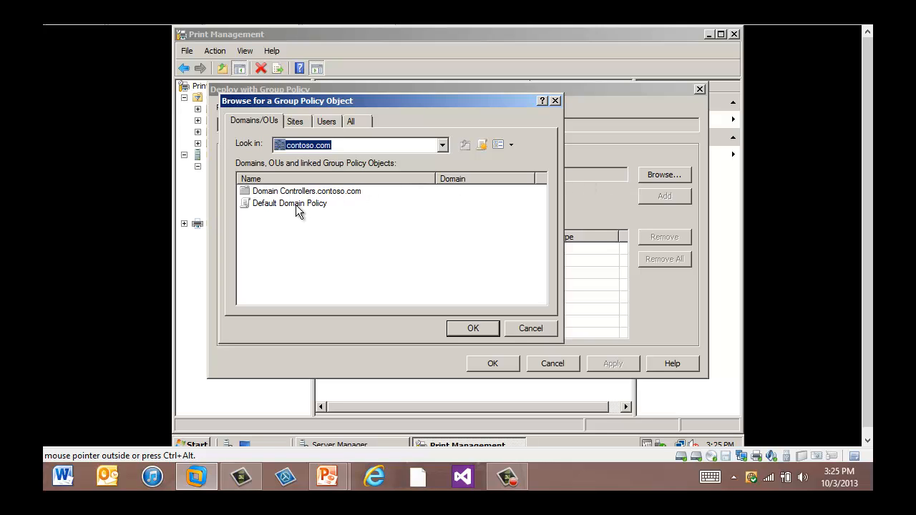
left_click(295, 205)
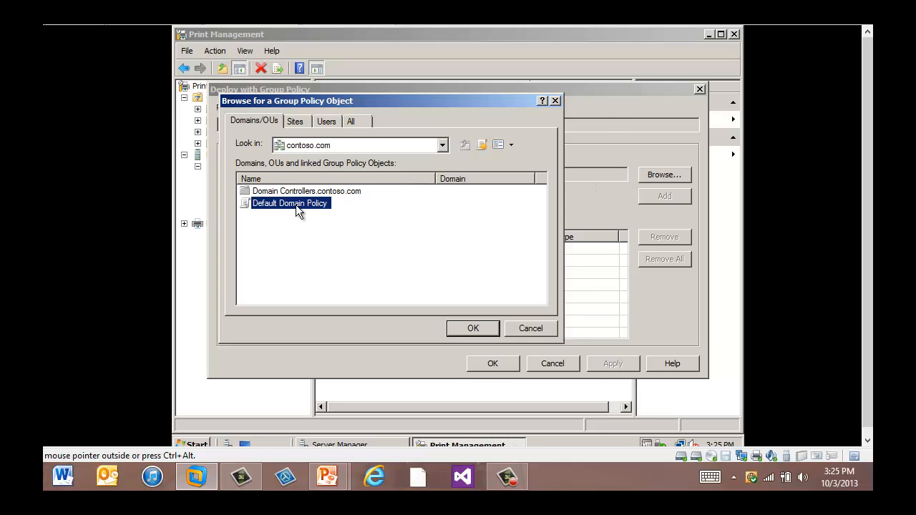
double_click(295, 205)
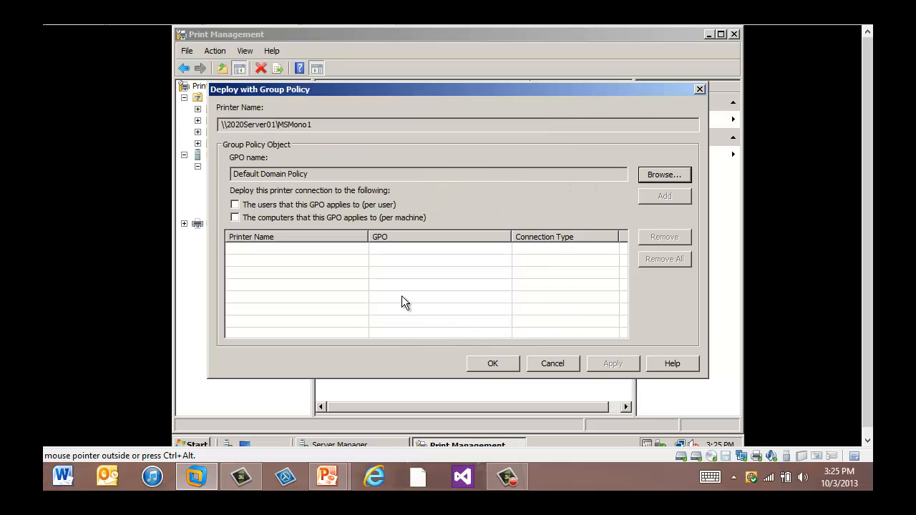
Add a per-machine connection for MSMono1 to the computers the GPO applies to, and apply the deployment
left_click(236, 217)
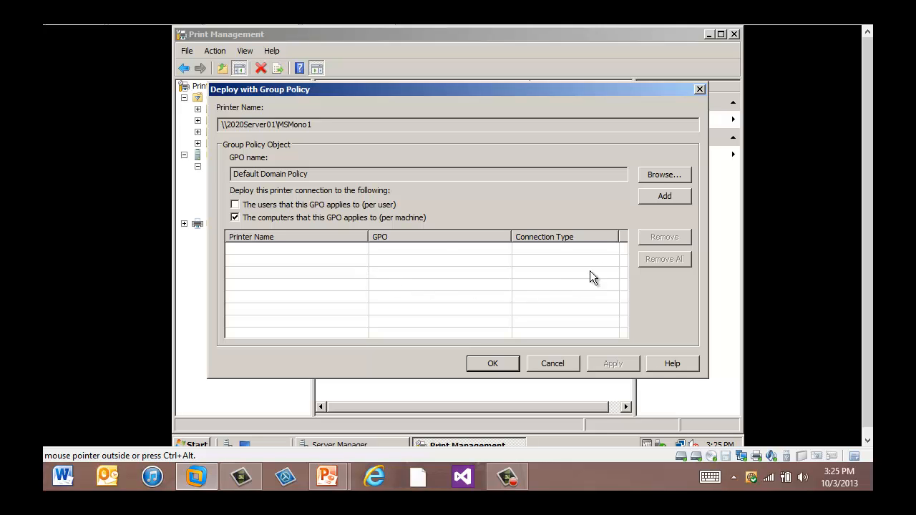
left_click(664, 202)
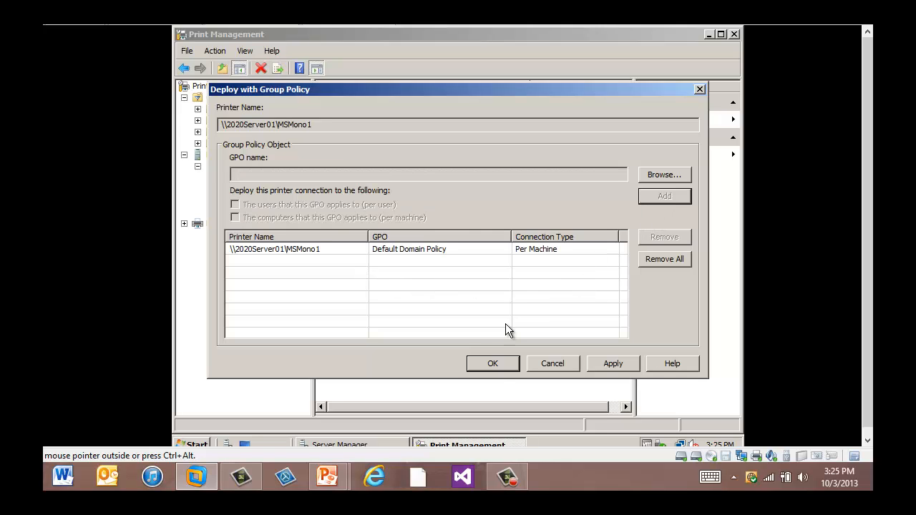
left_click(493, 364)
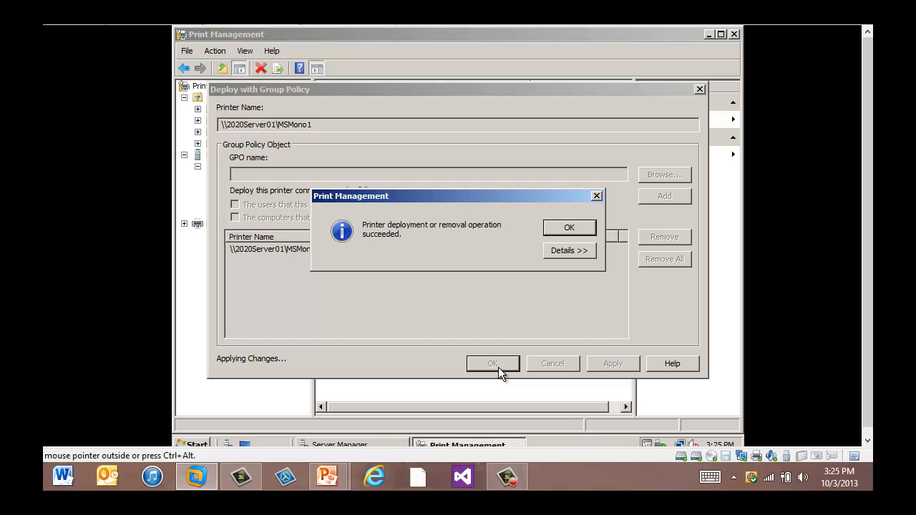
left_click(569, 228)
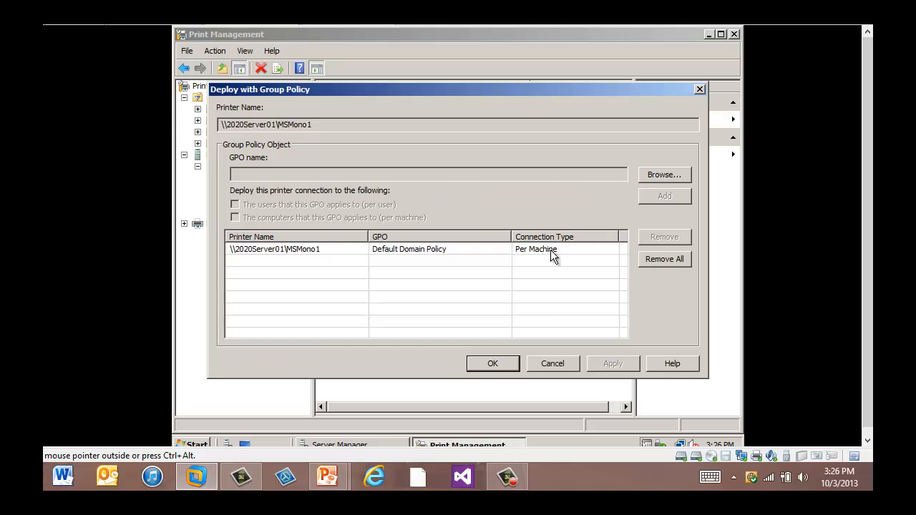
left_click(492, 363)
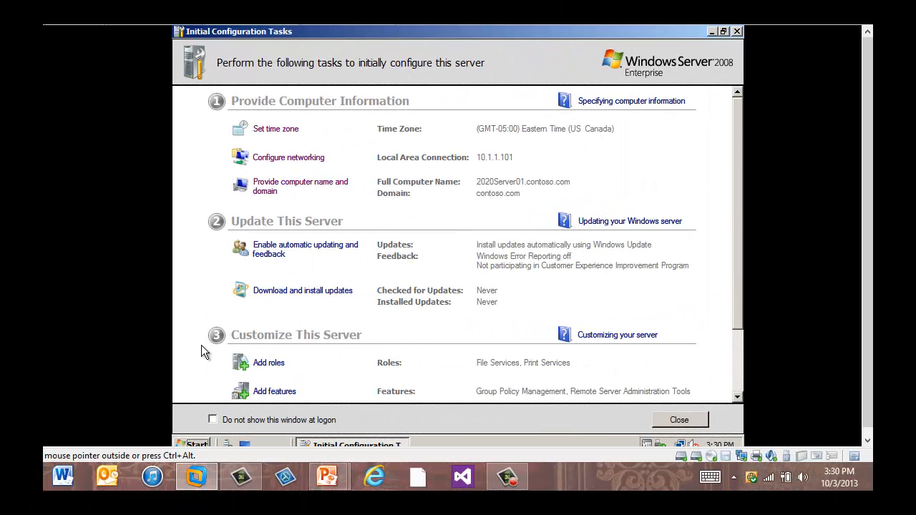
From Network, search the entire Active Directory for printers and connect to MSColor1
left_click(197, 444)
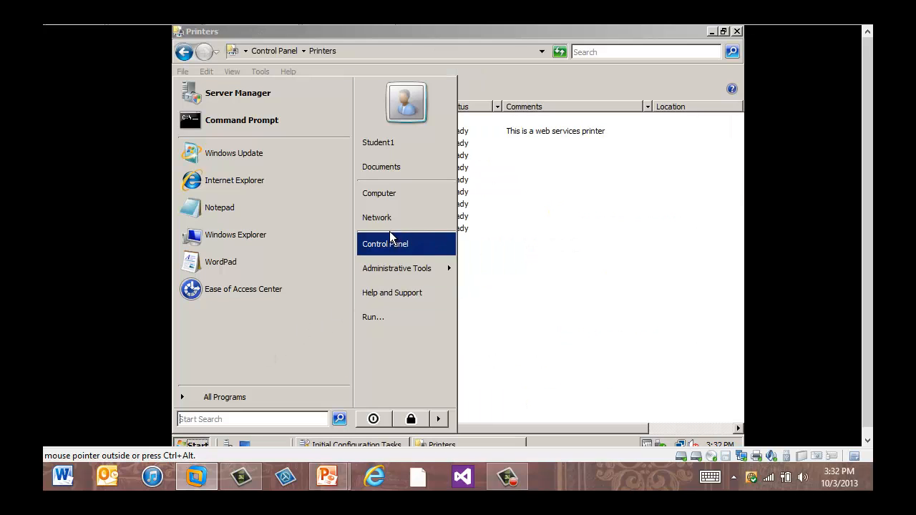
left_click(393, 221)
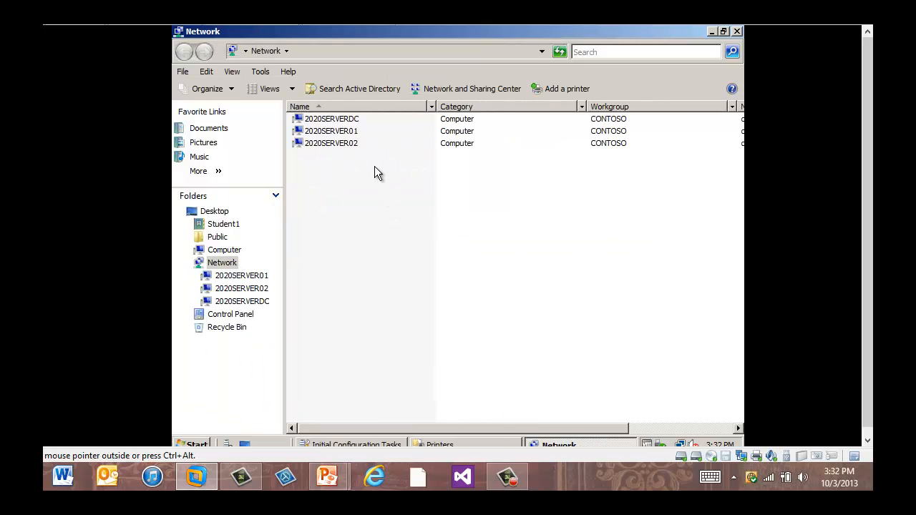
left_click(348, 91)
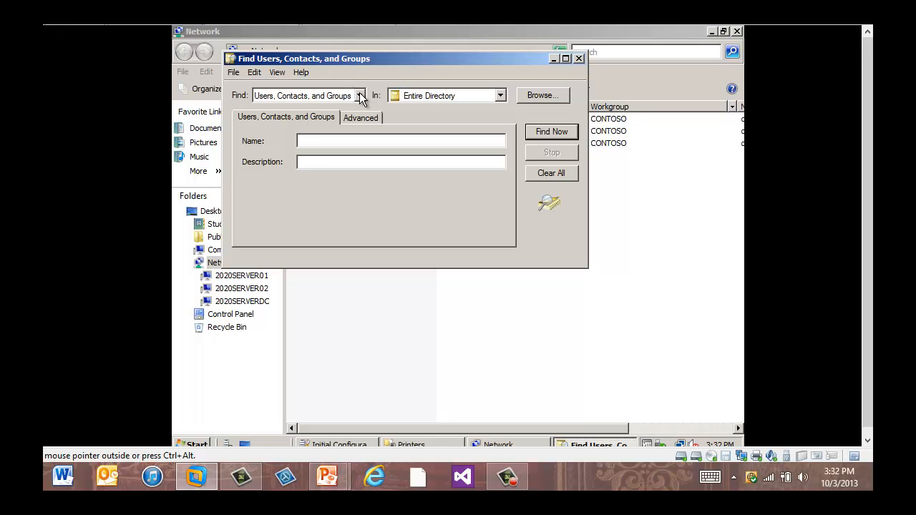
left_click(360, 96)
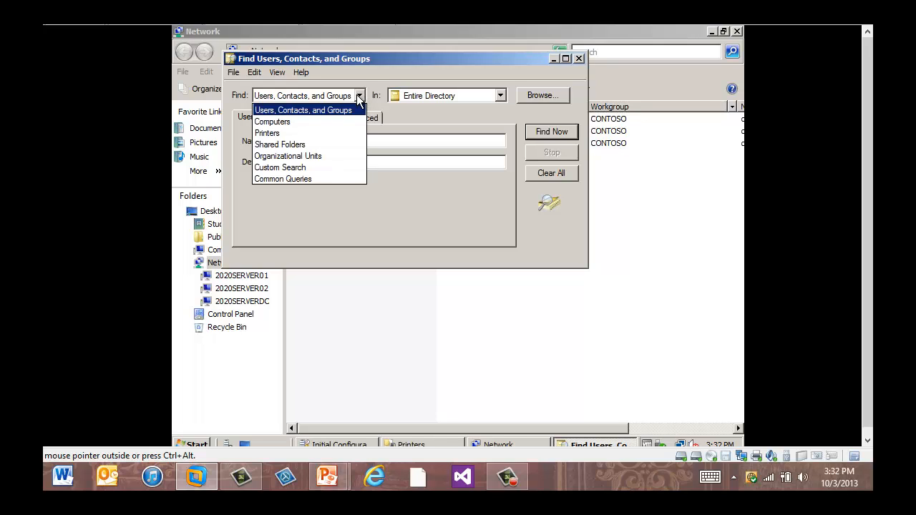
left_click(322, 132)
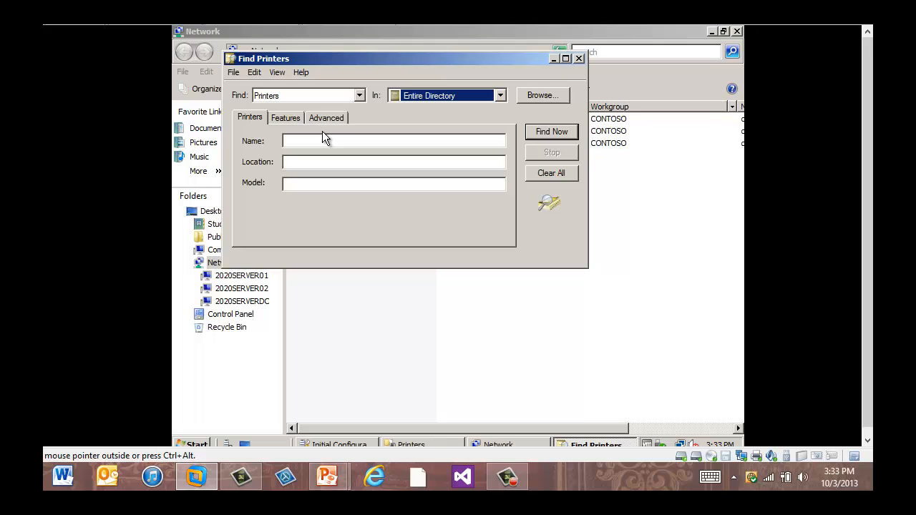
left_click(546, 132)
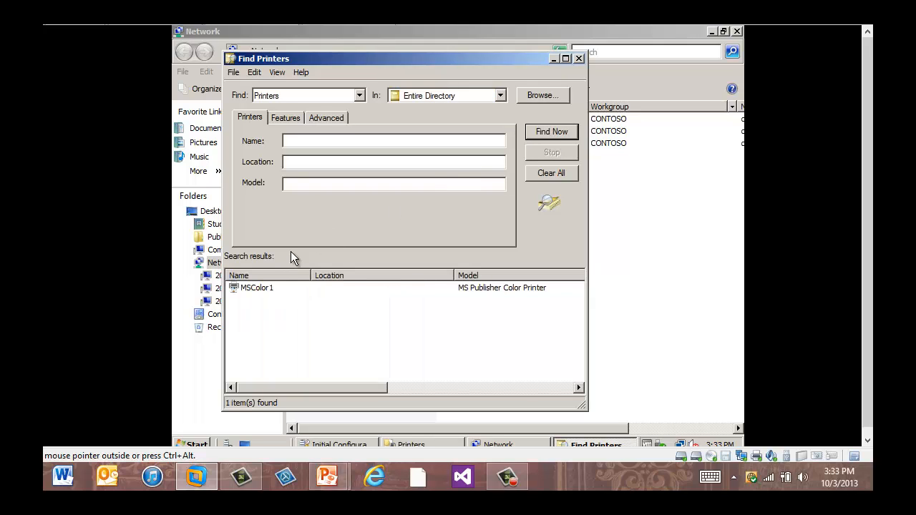
right_click(265, 292)
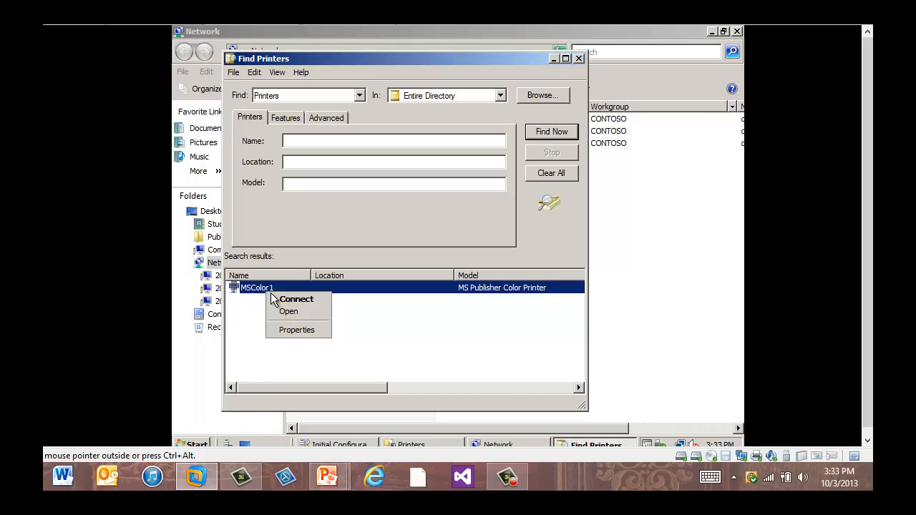
left_click(283, 302)
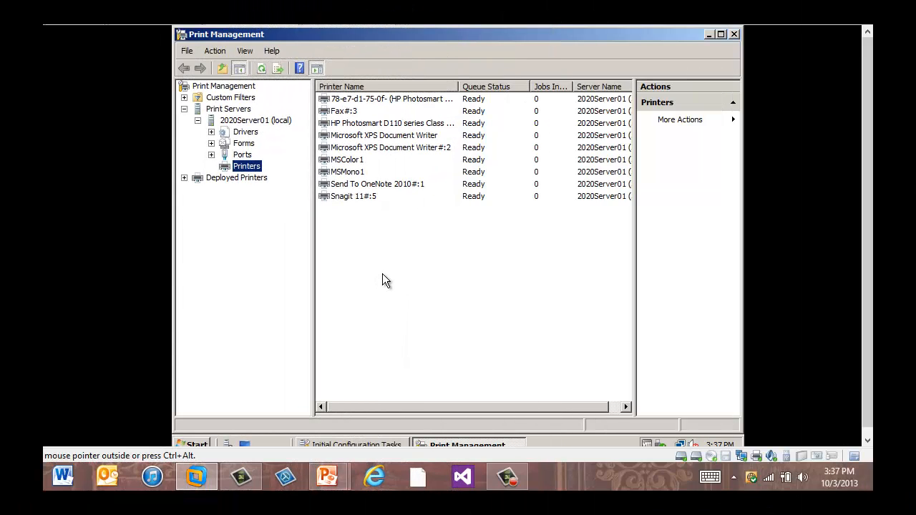
Start adding a printer to 2020Server01 on existing port LPT1: (Printer Port), installing a new driver for the Generic MS Publisher Color Printer model
right_click(248, 171)
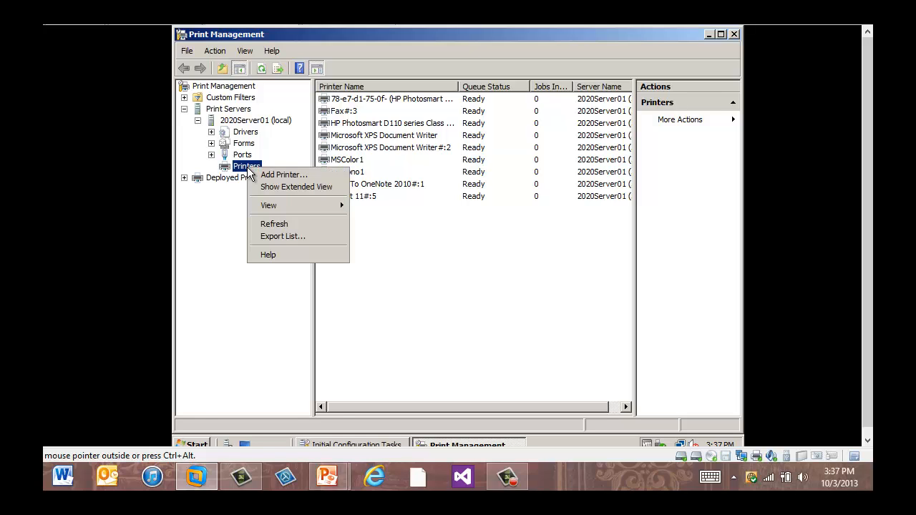
left_click(262, 176)
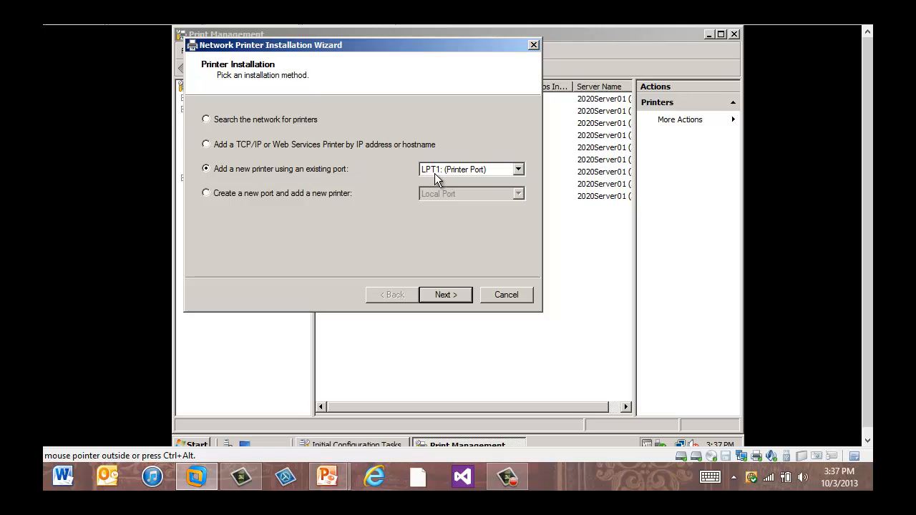
left_click(449, 292)
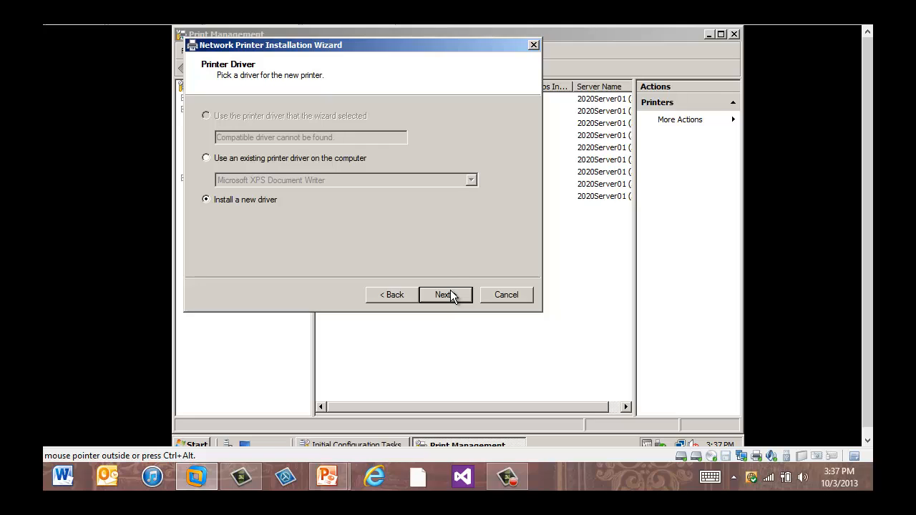
left_click(446, 294)
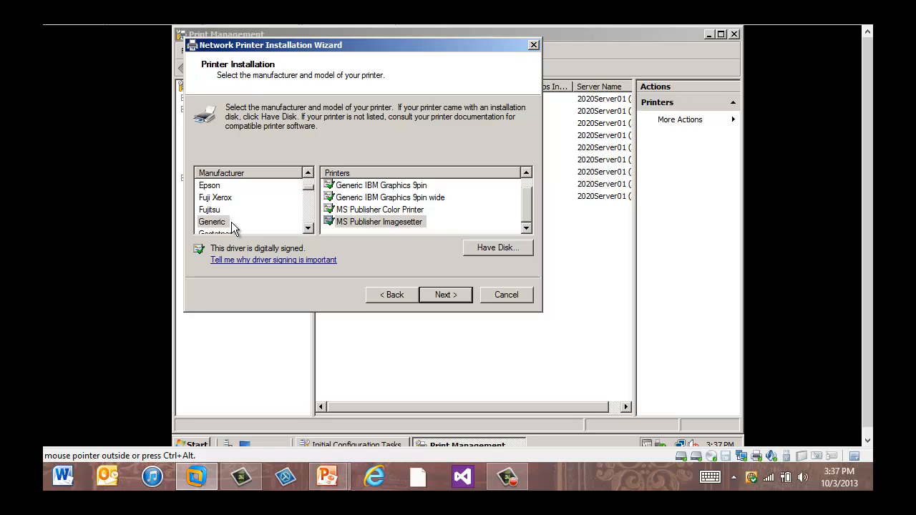
left_click(380, 210)
left_click(445, 294)
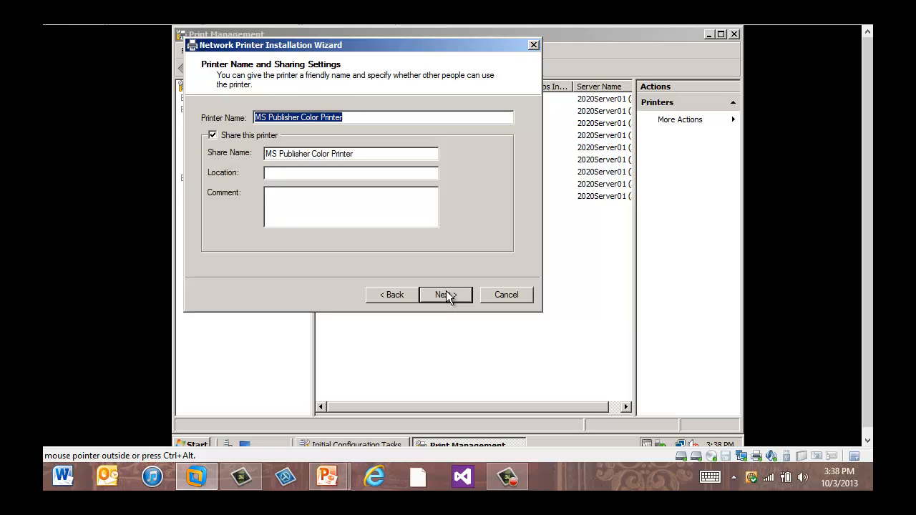
Set both the printer name and share name to MSColor1PM and complete the installation
type("MSColor1PM")
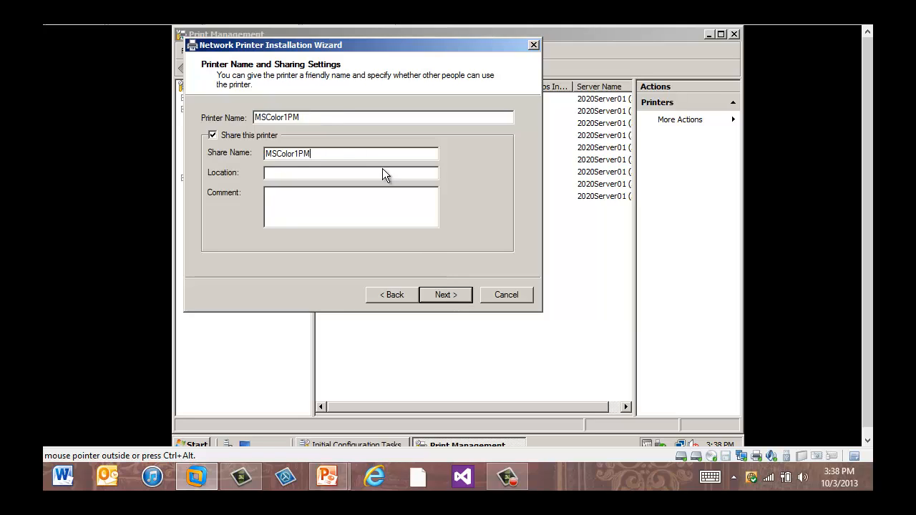
left_click(444, 295)
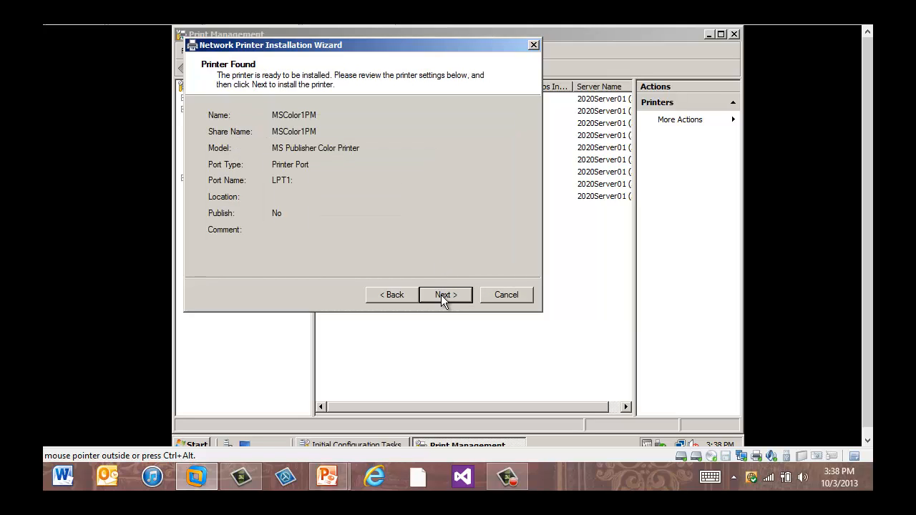
left_click(442, 295)
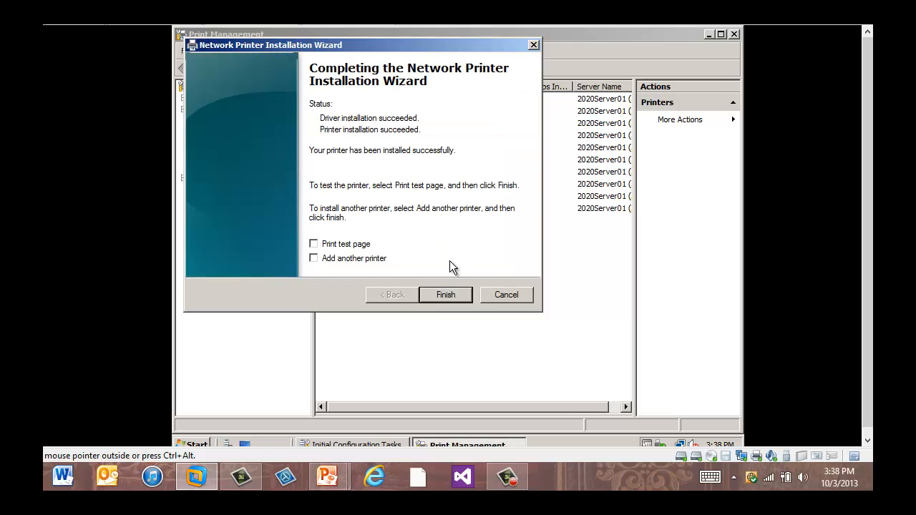
left_click(462, 295)
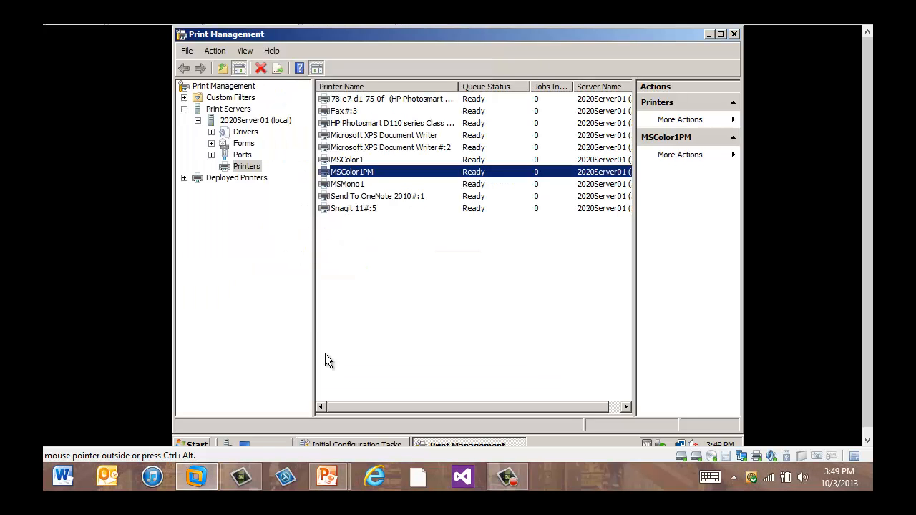
Restrict MSColor1's availability to 9:00 AM to 5:00 PM in its properties and apply the schedule
right_click(353, 160)
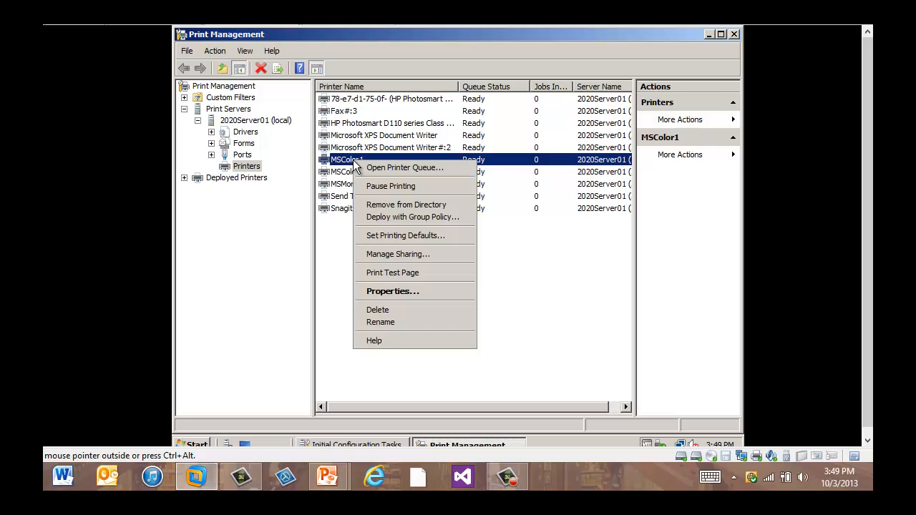
left_click(399, 285)
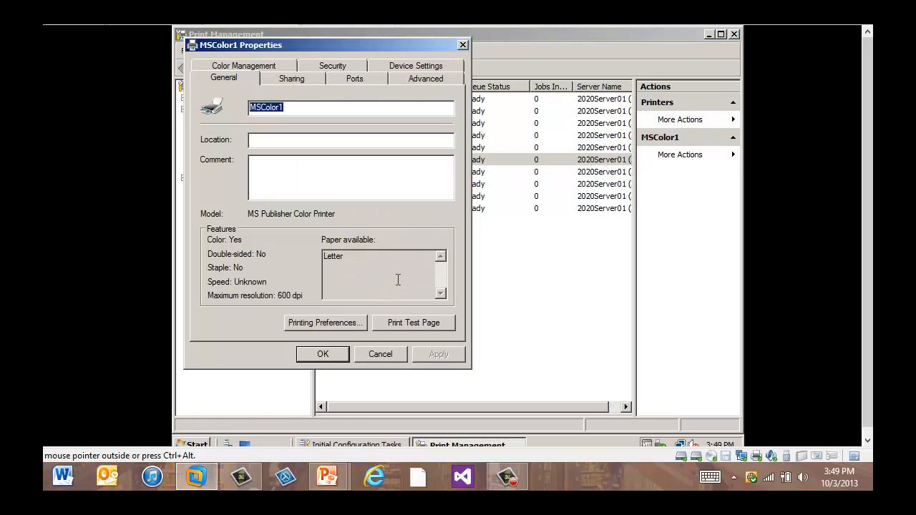
left_click(426, 80)
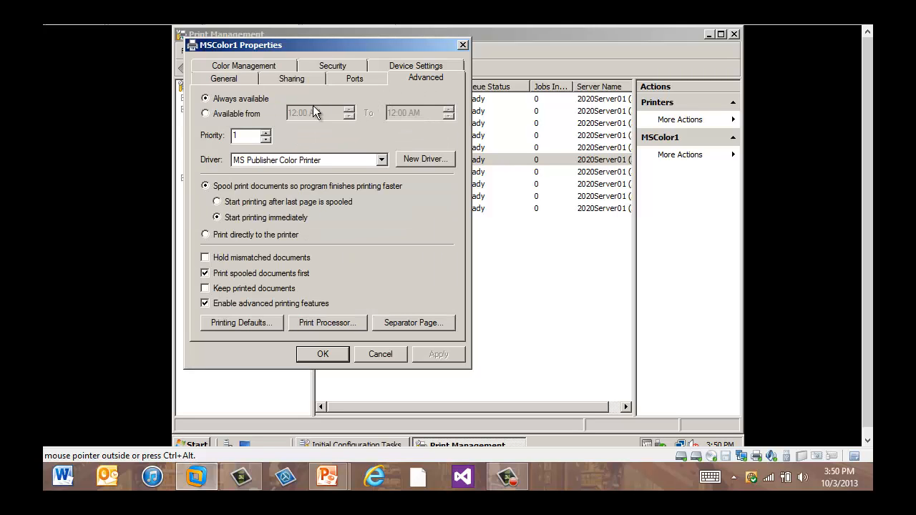
left_click(214, 115)
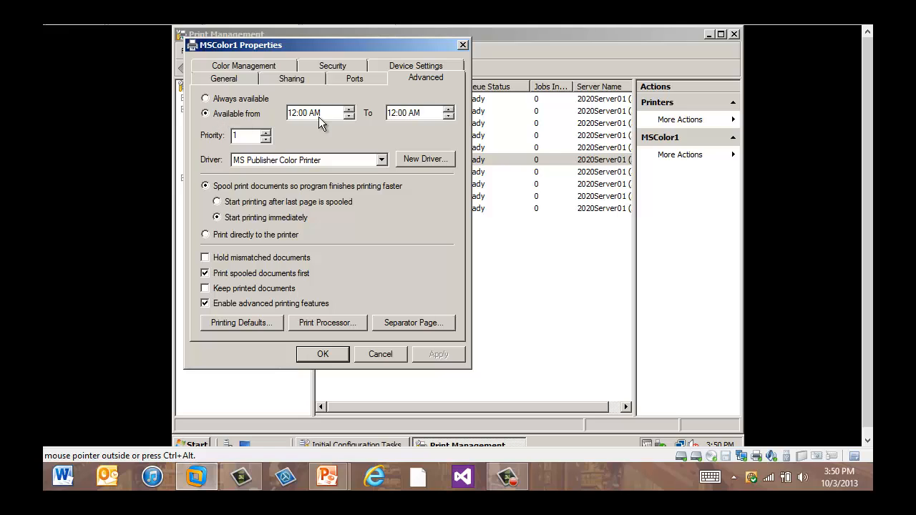
left_click(349, 110)
left_click(436, 355)
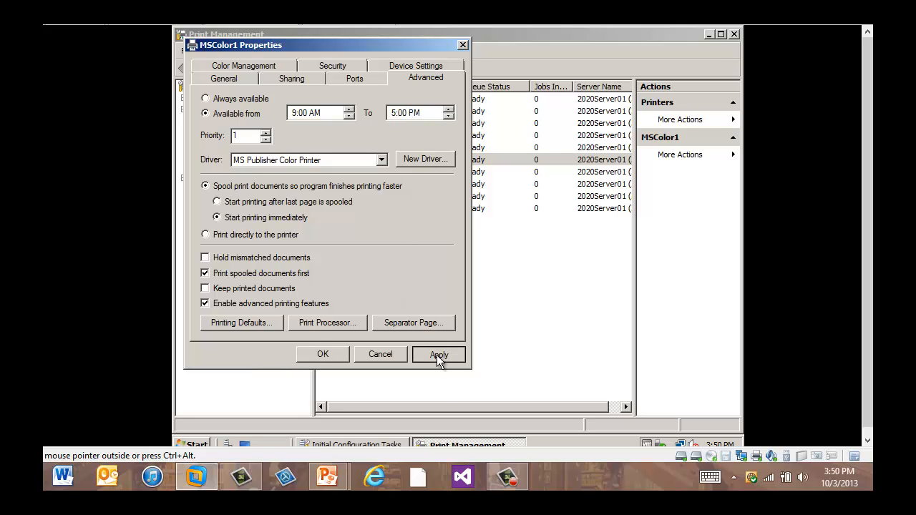
Add the Domain Users group to MSColor1's security permissions with Print allowed
left_click(337, 66)
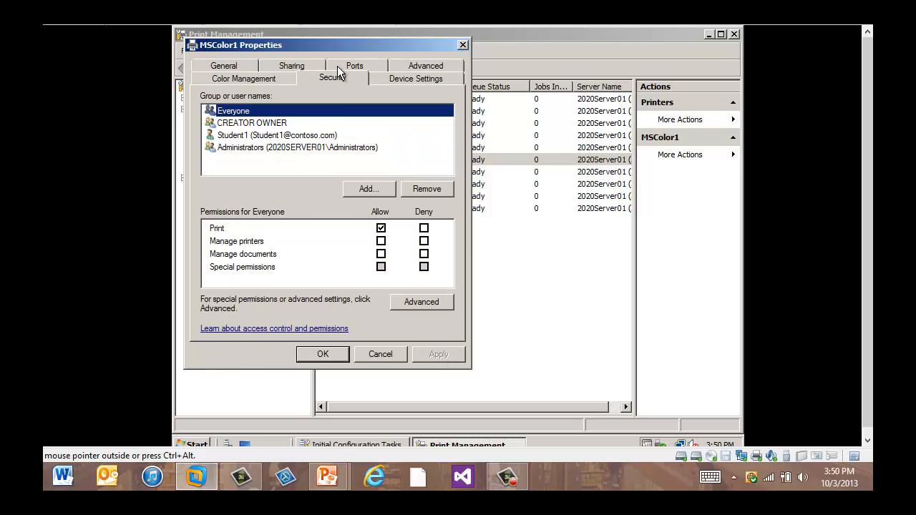
left_click(367, 189)
type("Domain Users")
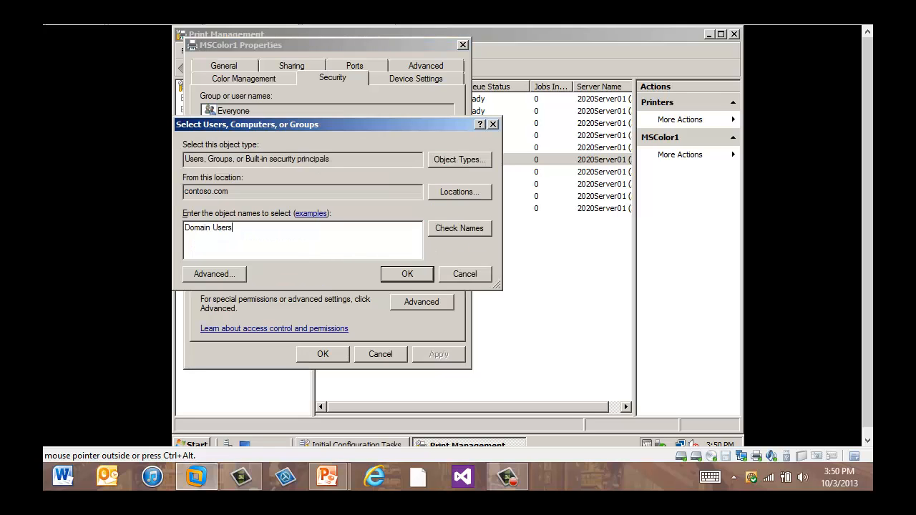
left_click(406, 274)
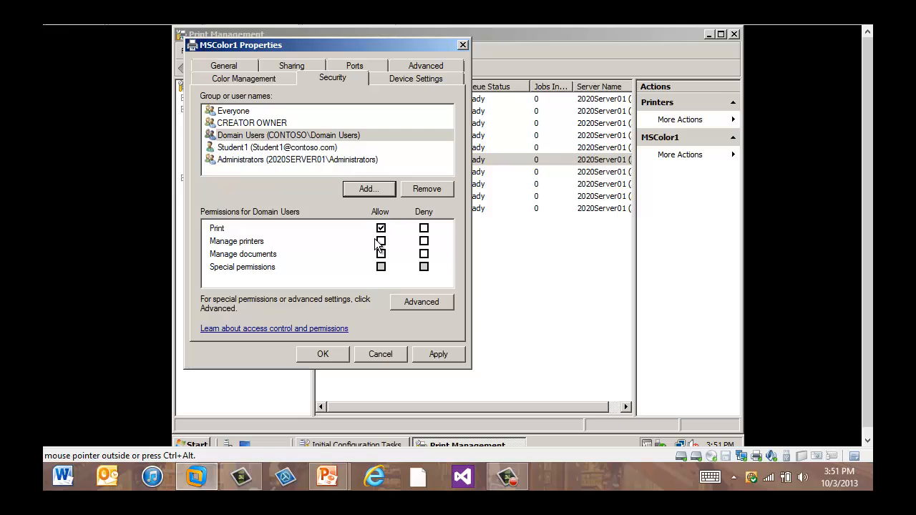
Remove the Everyone group from MSColor1's security permissions and save the properties
left_click(239, 112)
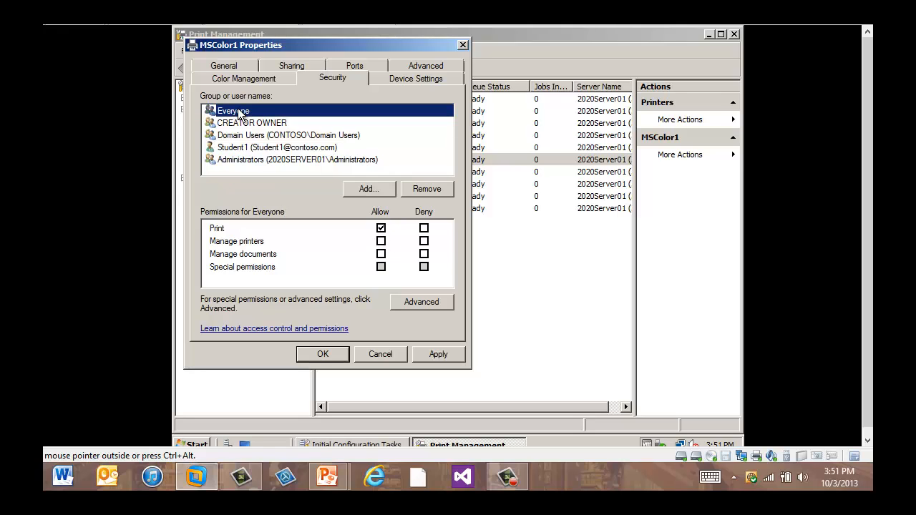
left_click(425, 189)
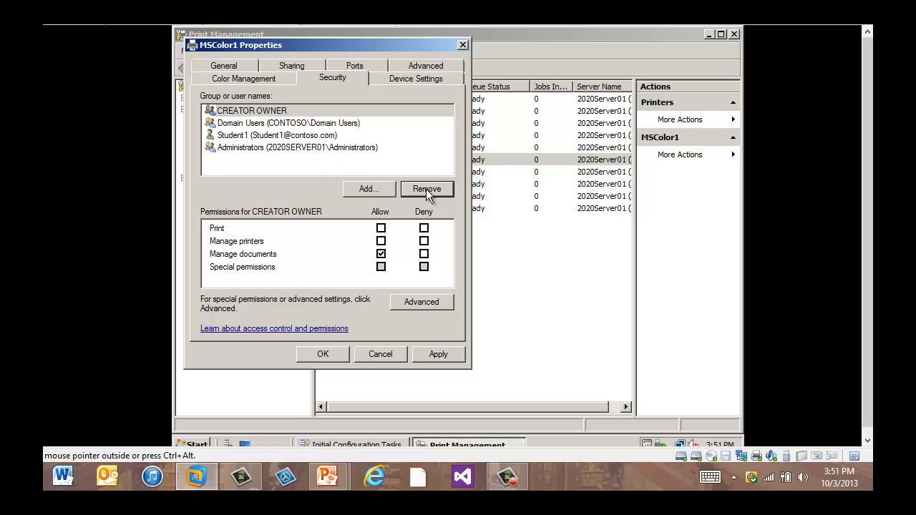
left_click(435, 354)
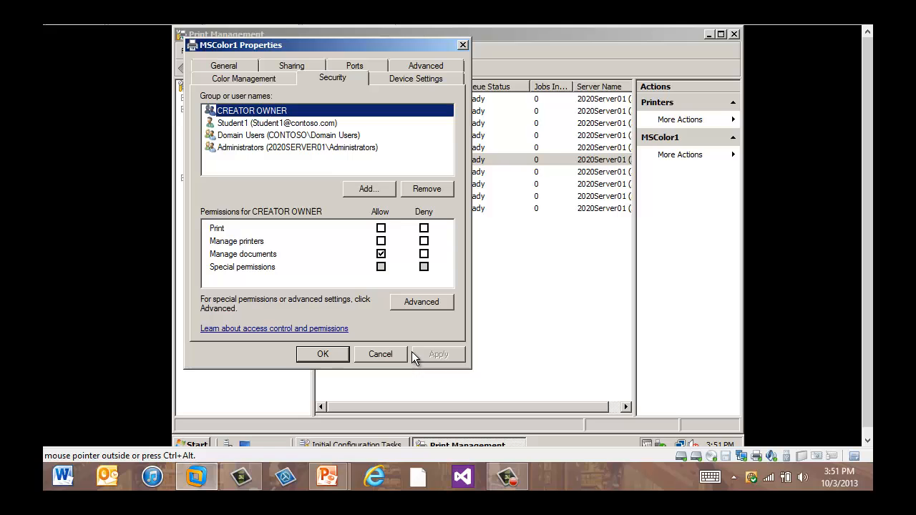
left_click(319, 355)
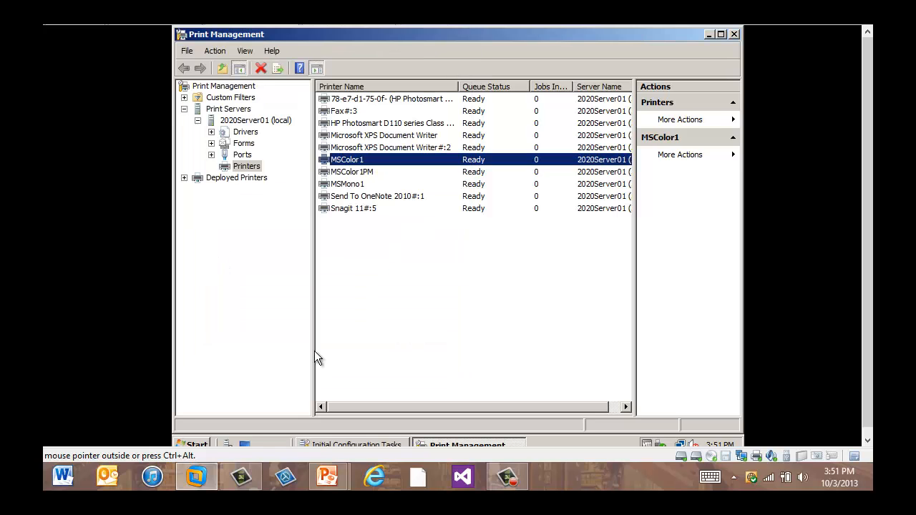
Set the priority of MSColor1PM to 99 in its advanced properties and apply it
right_click(360, 176)
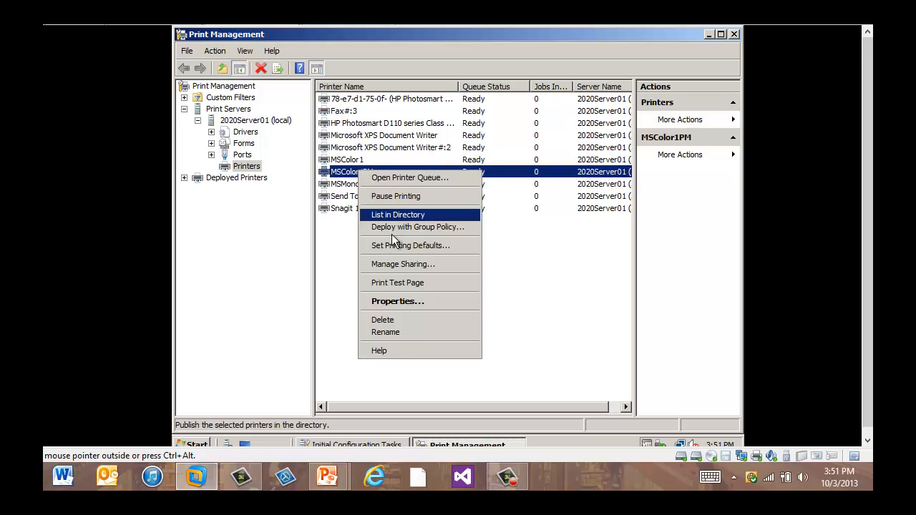
left_click(400, 301)
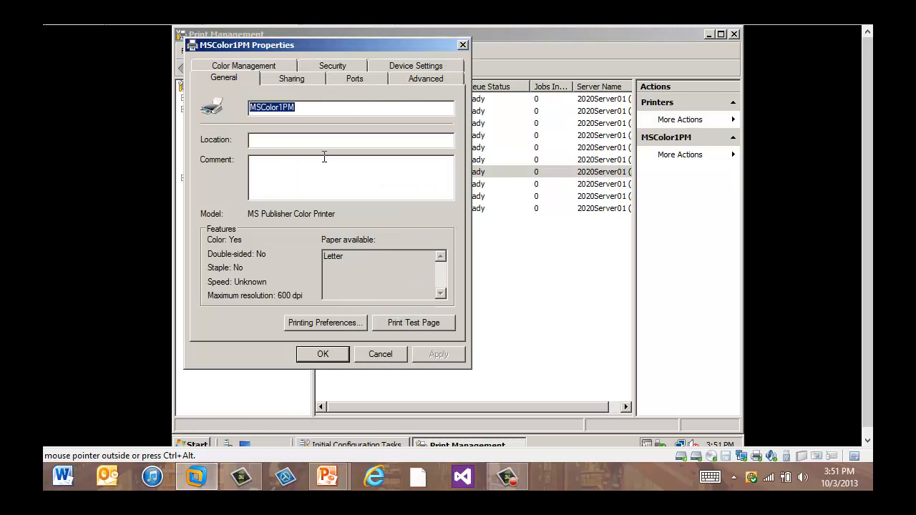
left_click(425, 78)
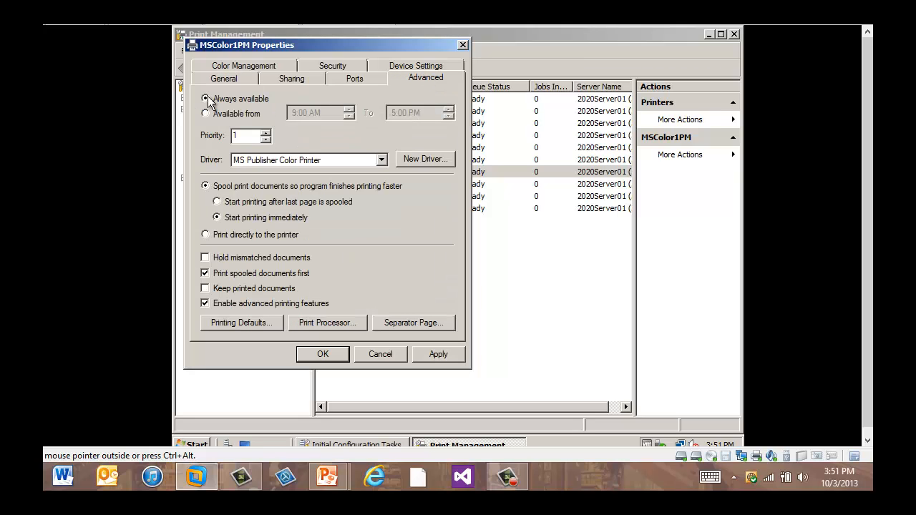
left_click(267, 138)
left_click(269, 141)
type("99")
left_click(435, 355)
Replace the Everyone group with Domain Admins in MSColor1PM's security permissions and save the properties
left_click(342, 65)
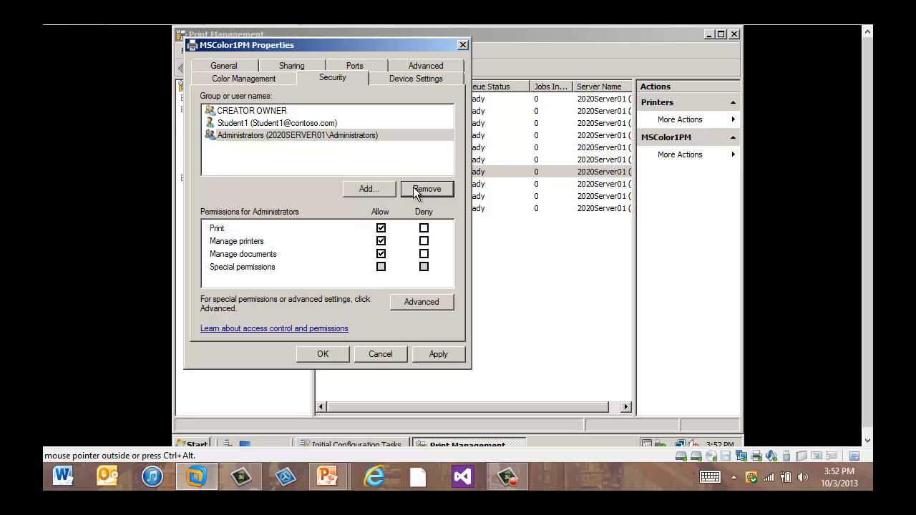
left_click(369, 189)
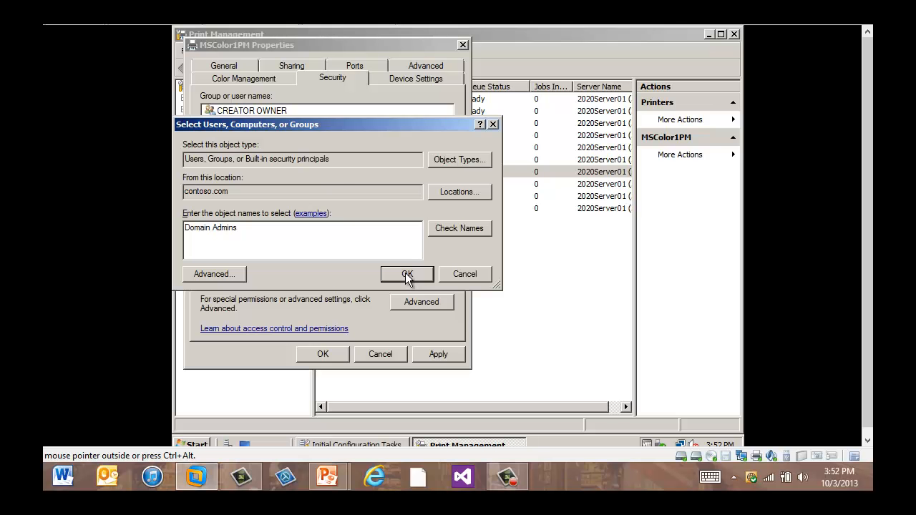
left_click(406, 275)
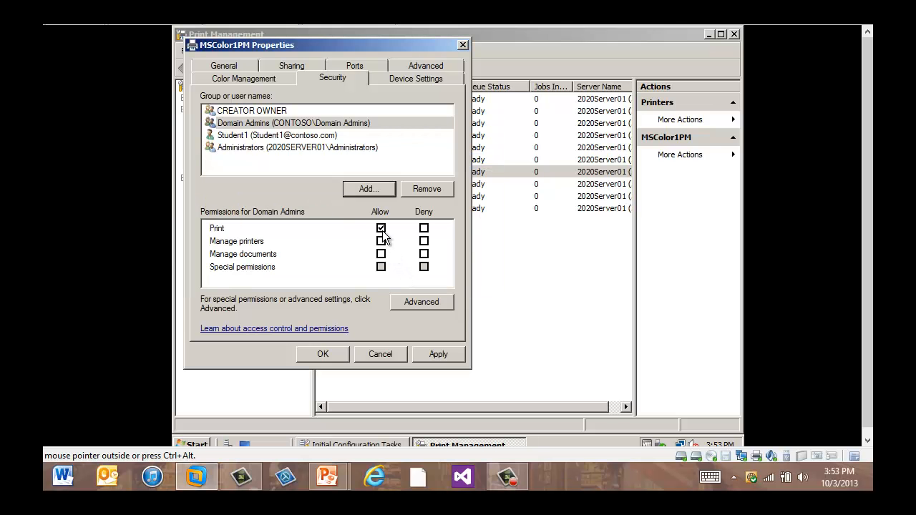
left_click(324, 354)
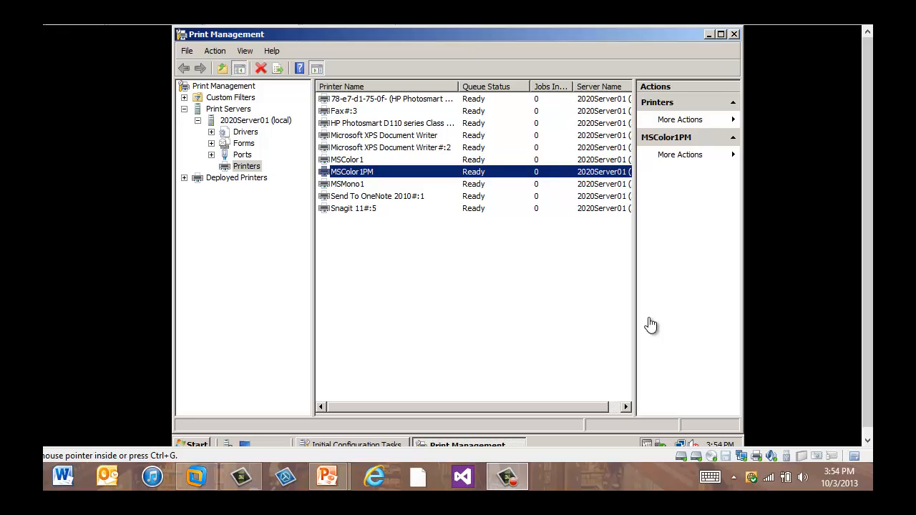
Disable rendering print jobs on client computers in MSMono1's sharing properties and apply the change
left_click(353, 187)
right_click(352, 185)
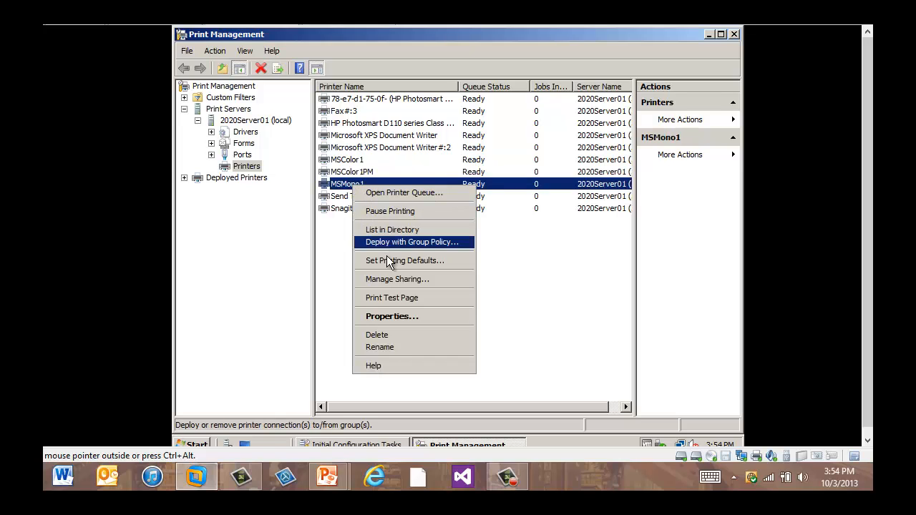
left_click(394, 316)
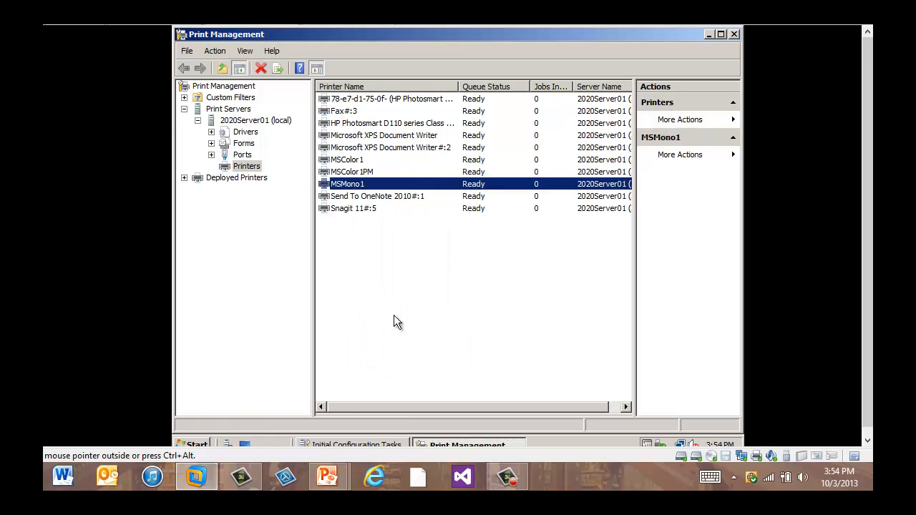
left_click(290, 81)
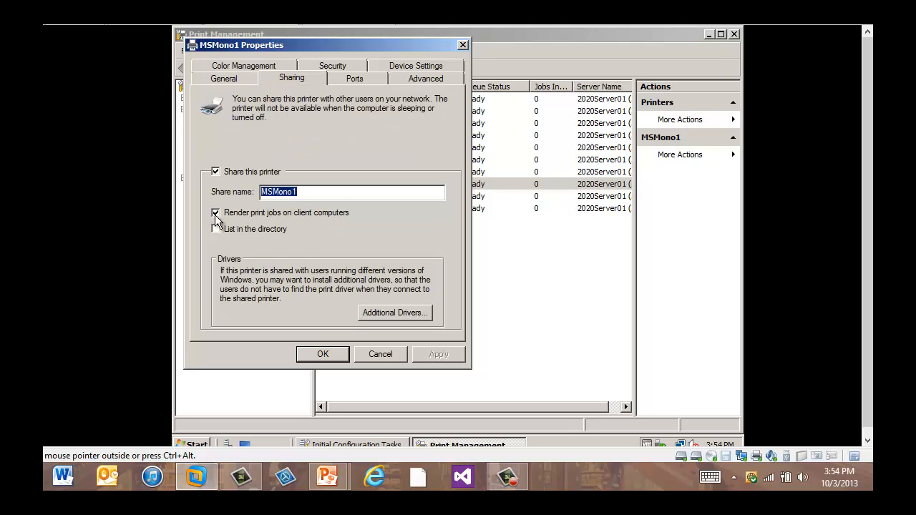
left_click(215, 213)
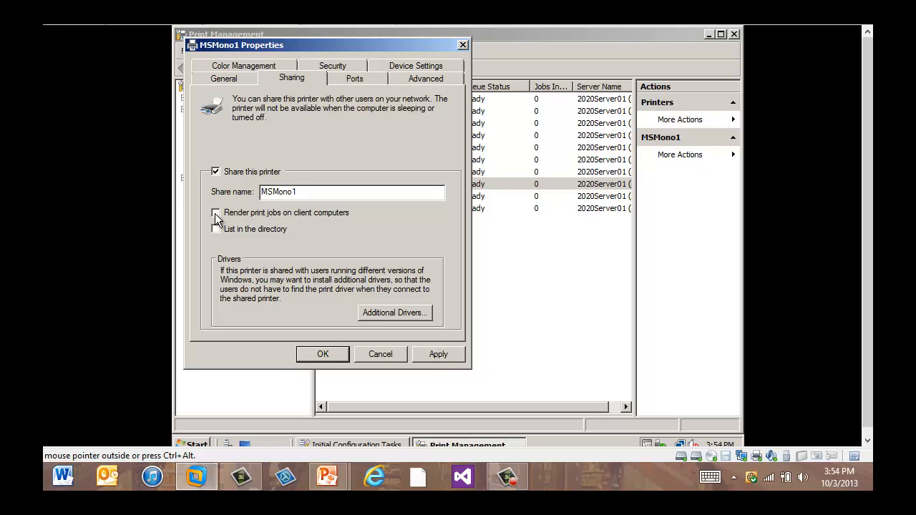
left_click(438, 355)
Set MSMono1 to start printing after the last page is spooled, enable Hold mismatched documents, and save the properties
left_click(421, 83)
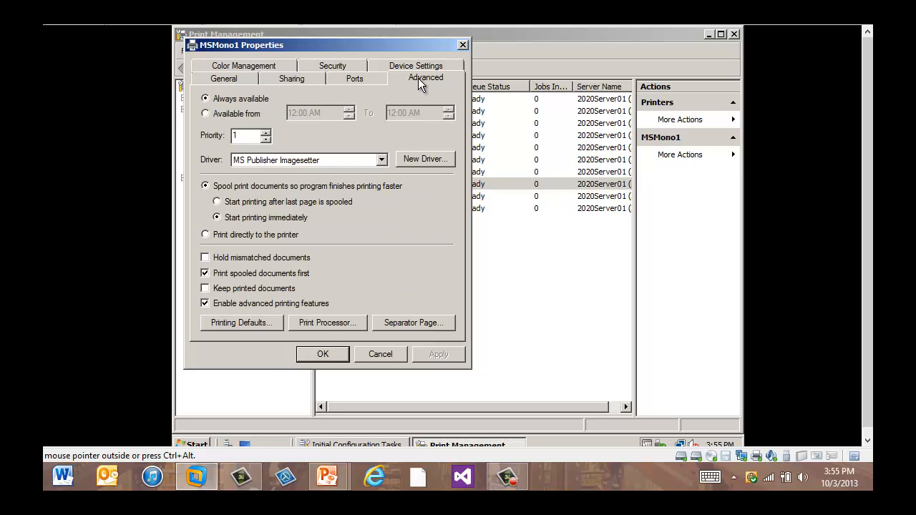
left_click(217, 202)
left_click(205, 258)
left_click(323, 354)
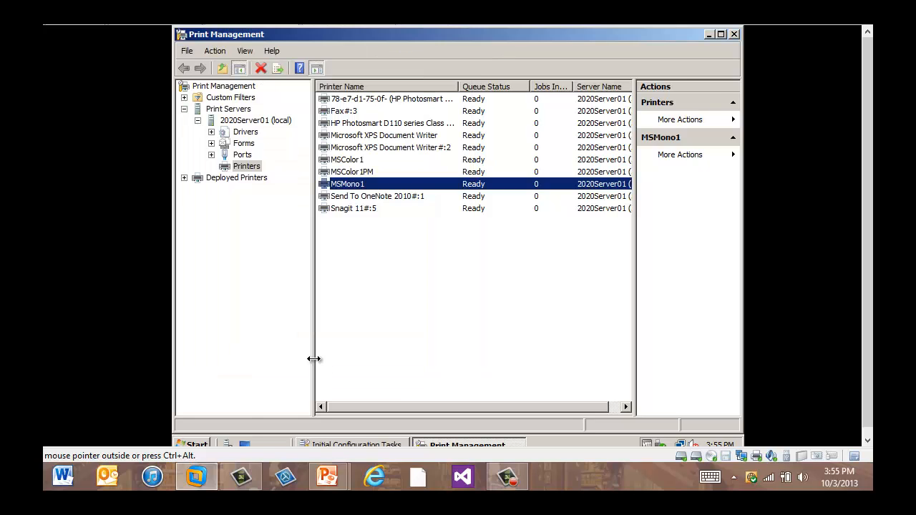
Open Internet Explorer and print the displayed Enhanced Security Configuration page to MSMono1
left_click(195, 443)
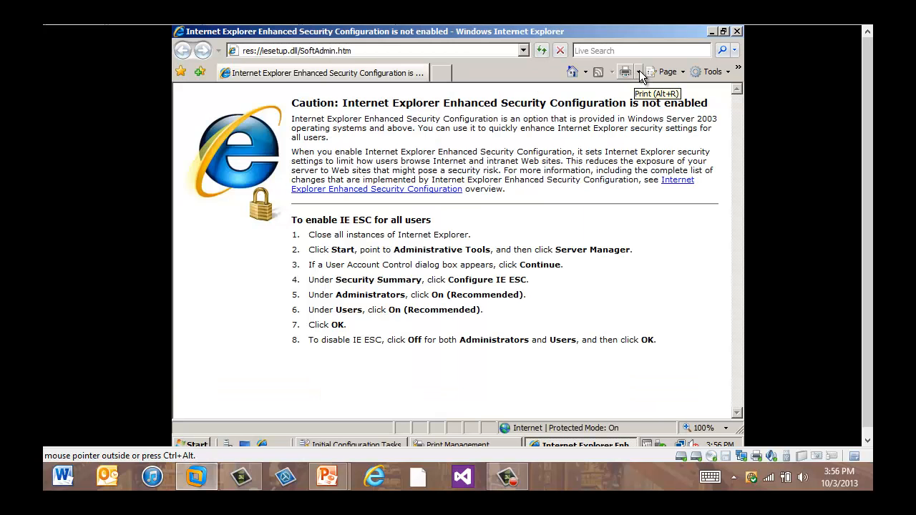
left_click(639, 72)
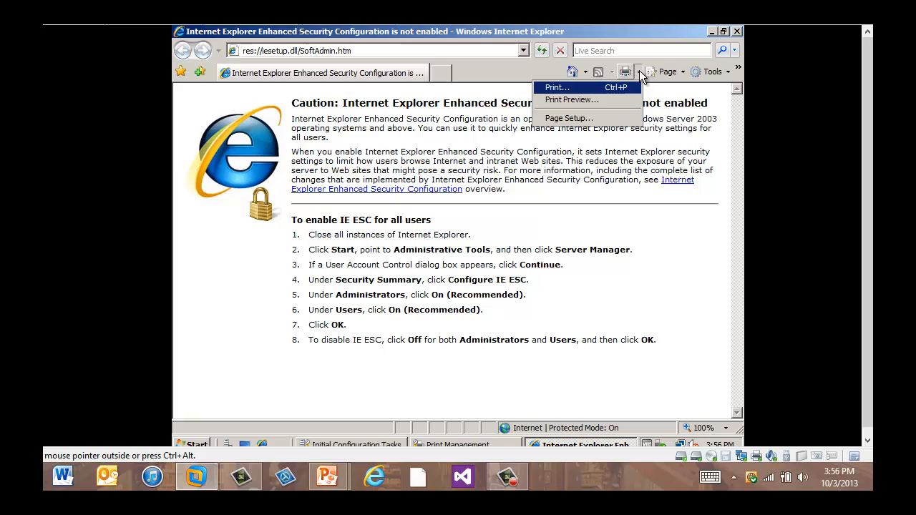
left_click(579, 87)
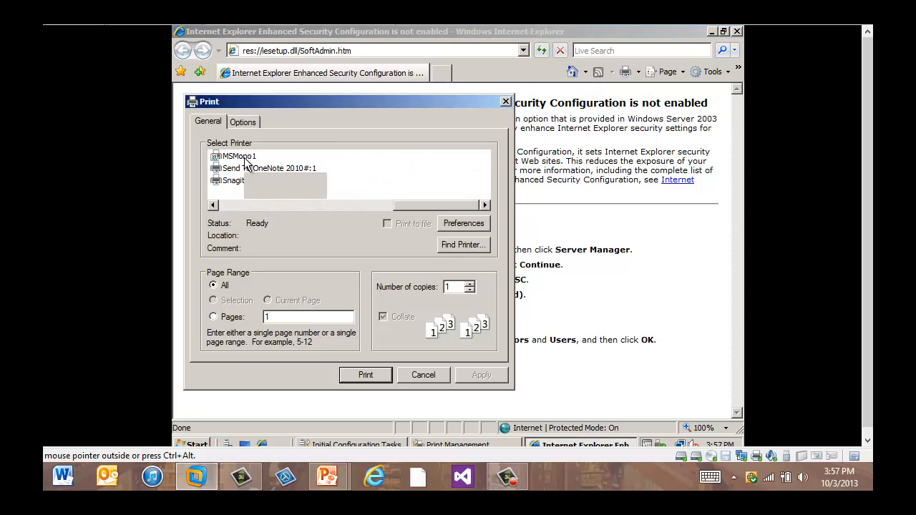
left_click(245, 159)
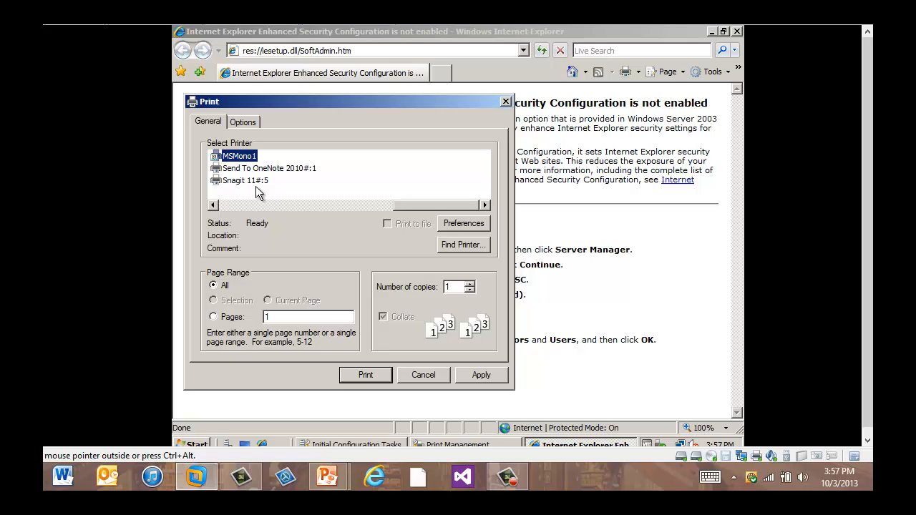
left_click(368, 378)
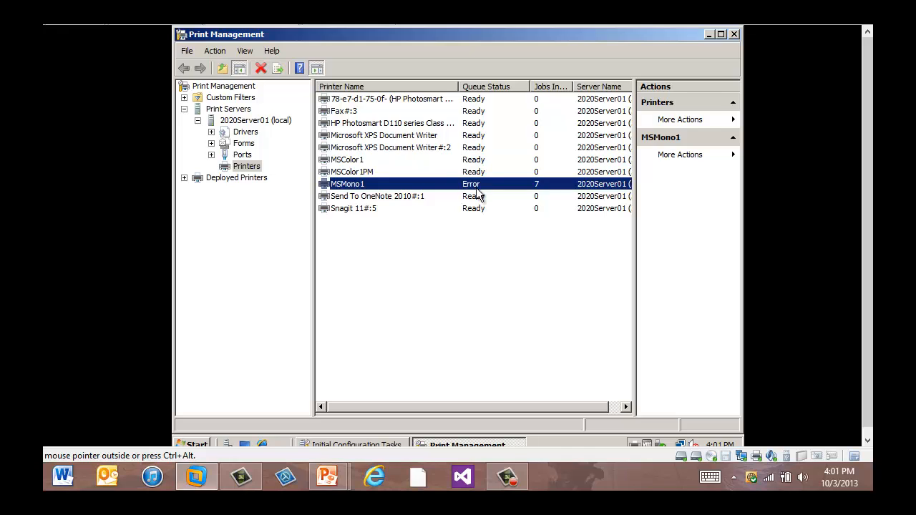
Turn on the extended view for the Printers node of 2020Server01 in Print Management
left_click(274, 205)
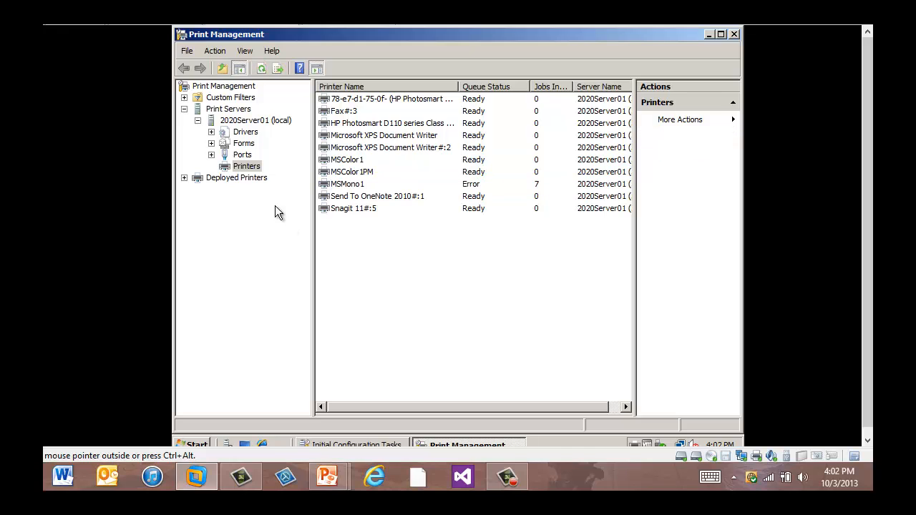
right_click(248, 168)
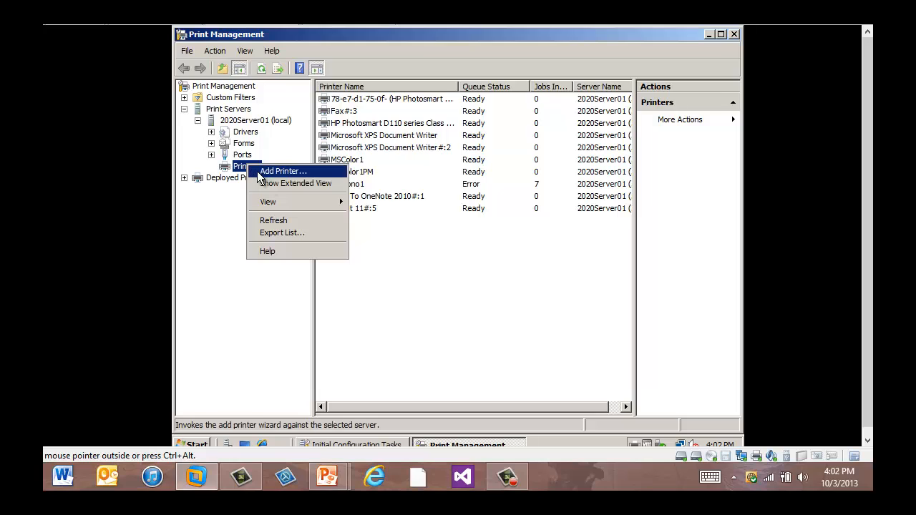
left_click(270, 183)
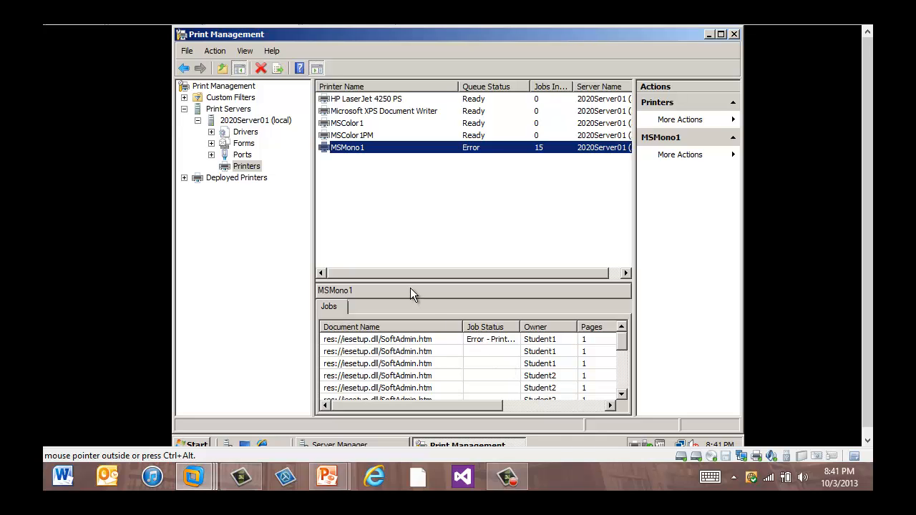
Add 2020SERVER02 from the network to the list of managed print servers and save the change
right_click(243, 109)
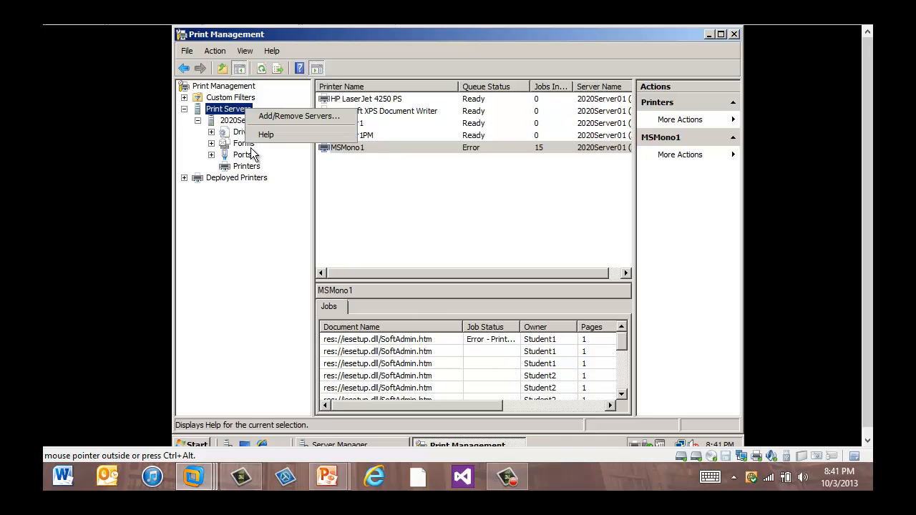
left_click(281, 118)
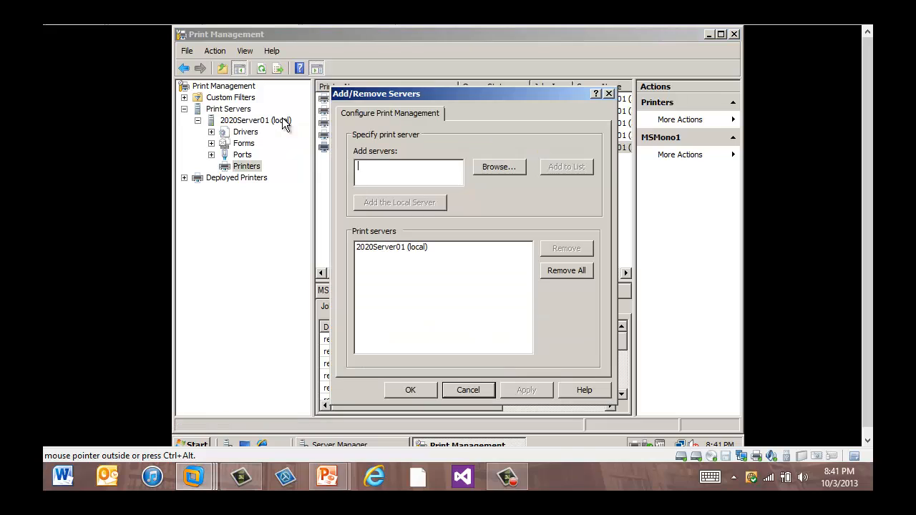
left_click(515, 166)
left_click(485, 175)
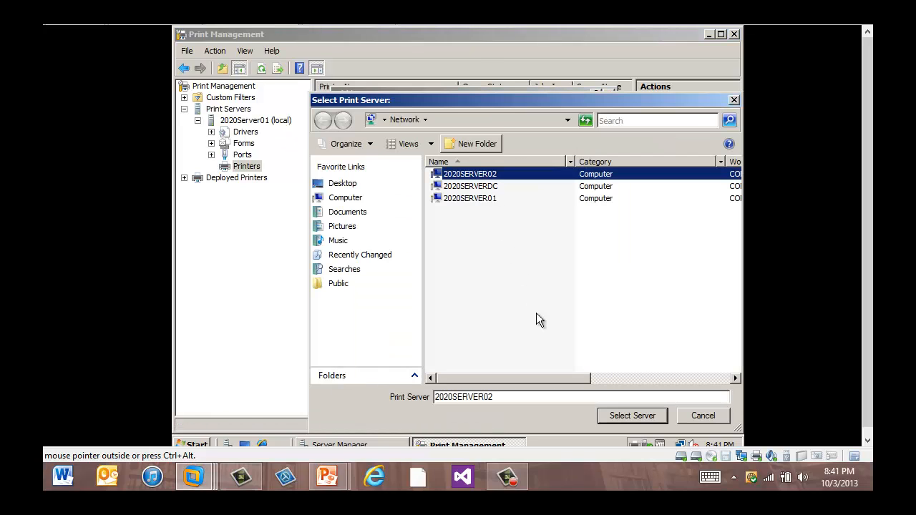
left_click(627, 415)
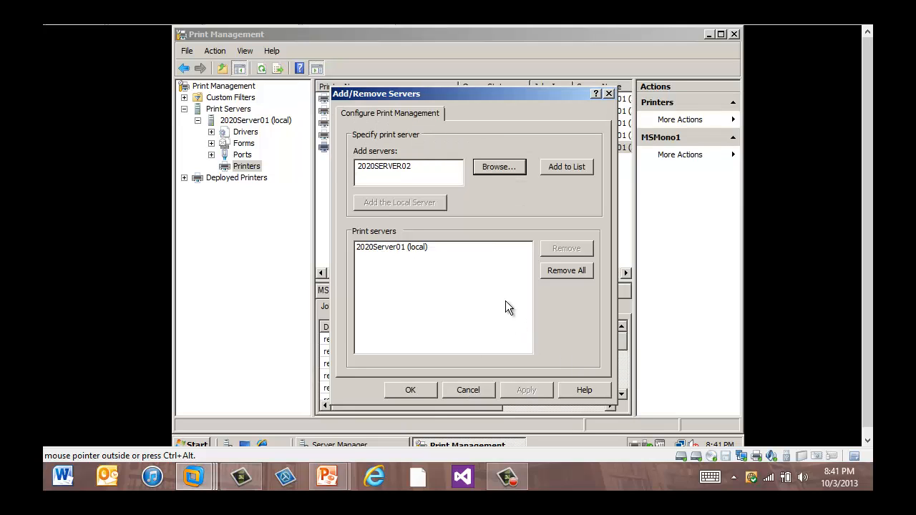
left_click(566, 168)
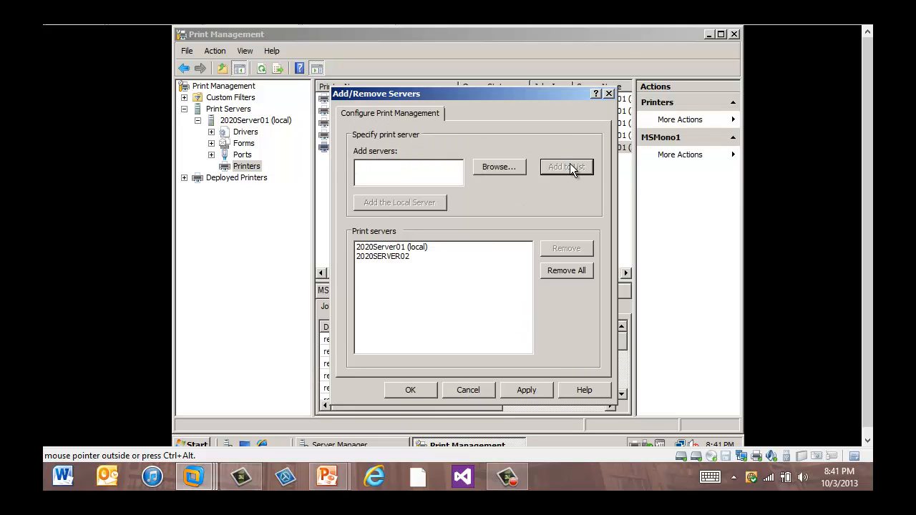
left_click(526, 390)
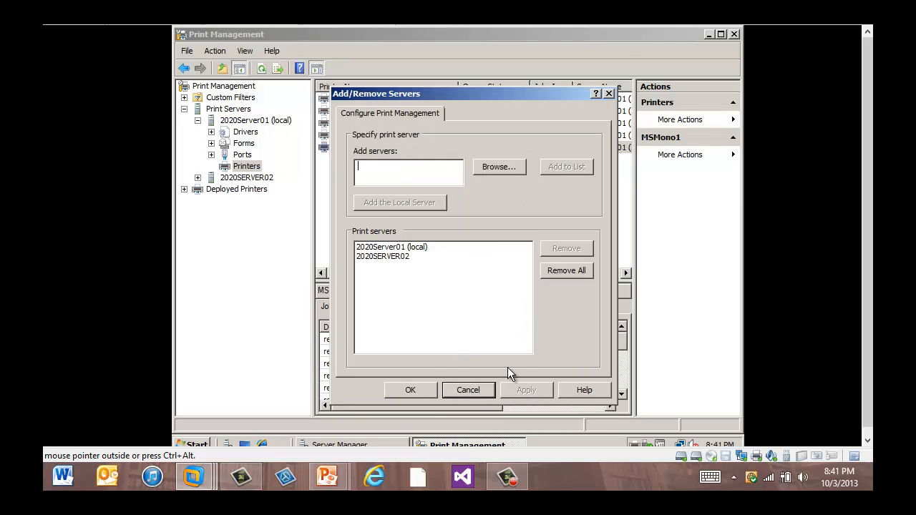
left_click(410, 390)
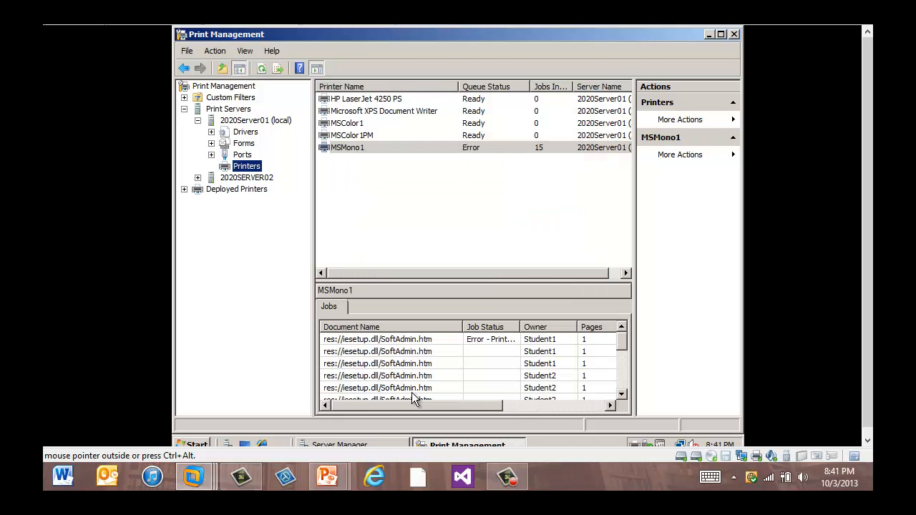
Examine the printers on 2020SERVER02, then return to 2020Server01's printers and select MSMono1
left_click(198, 178)
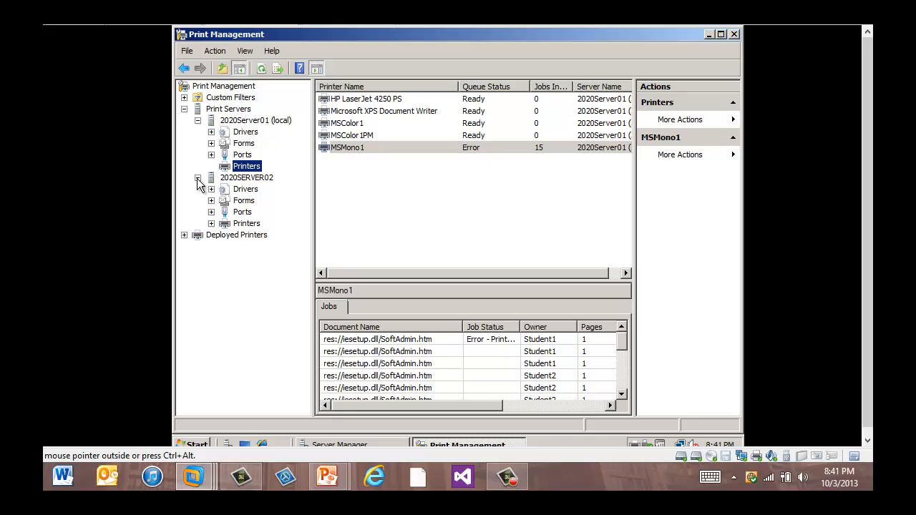
left_click(236, 226)
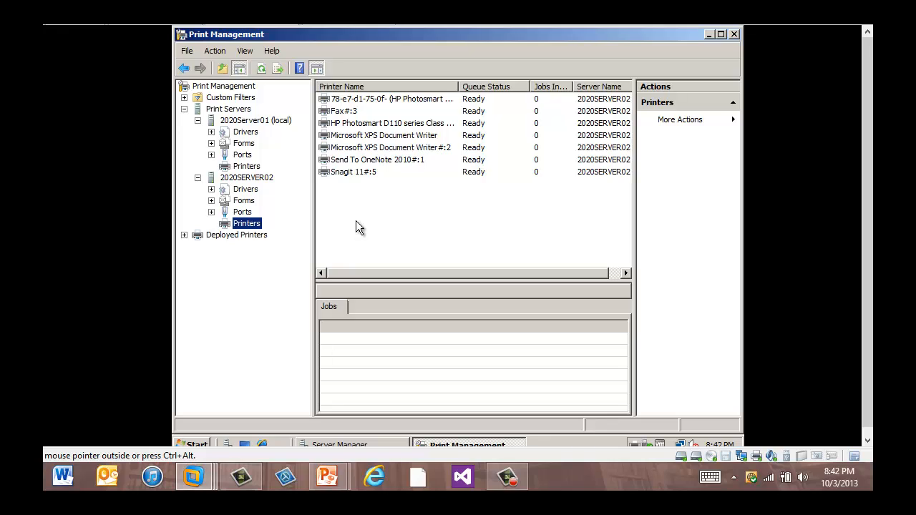
left_click(249, 166)
left_click(345, 148)
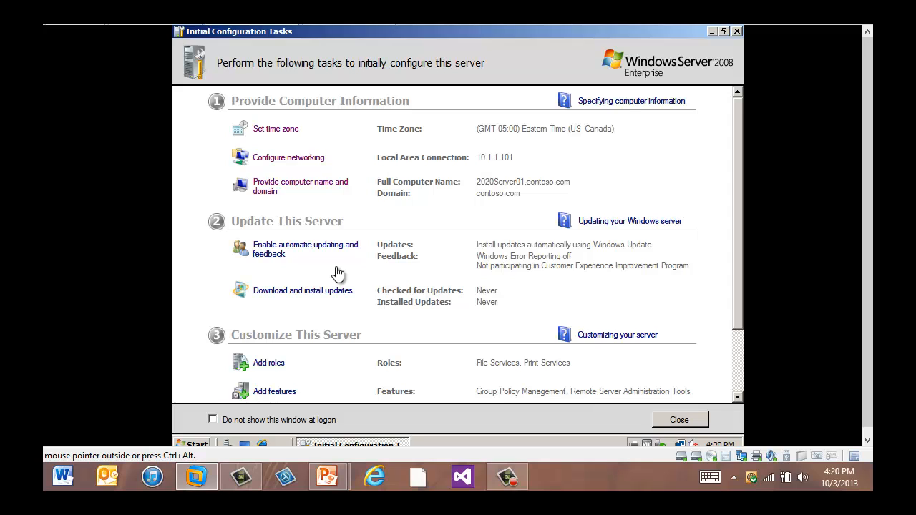
Open Print Management, install an HP LaserJet 4250 PS printer on 2020Server01 without a test page, and close the console
left_click(206, 443)
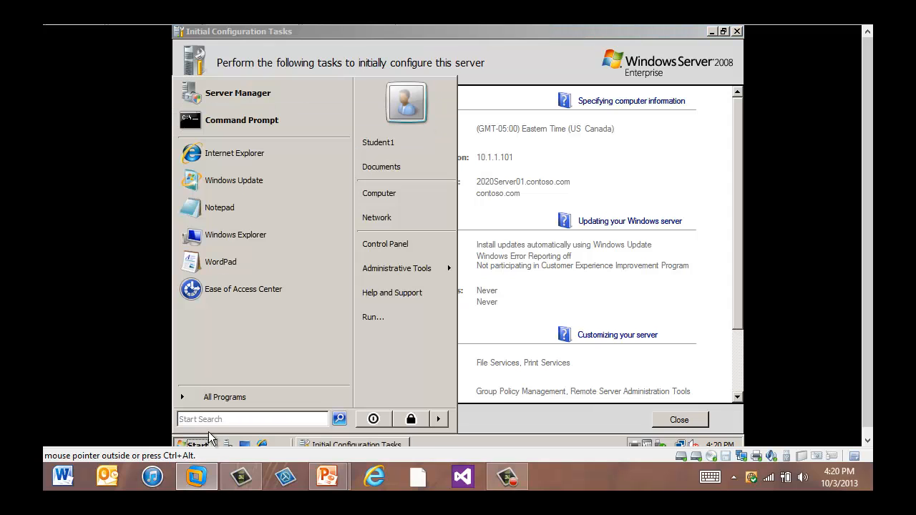
mouse_move(395, 270)
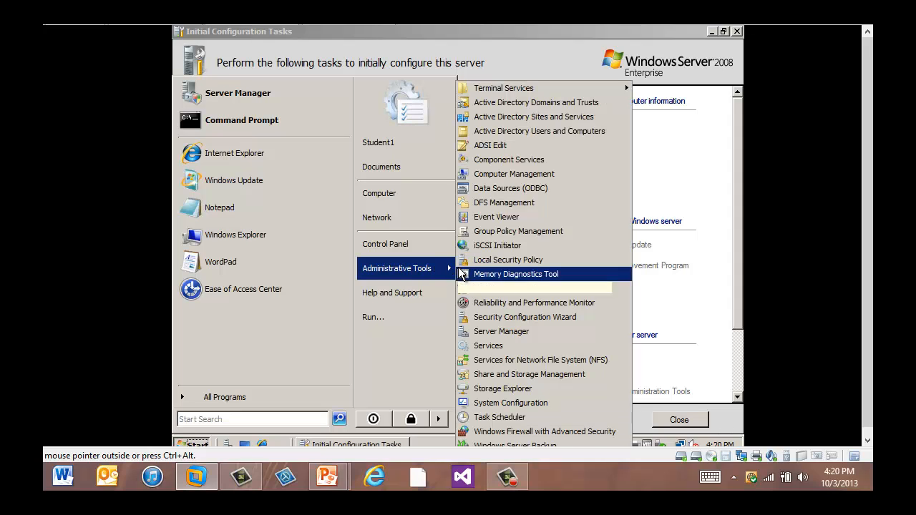
left_click(491, 289)
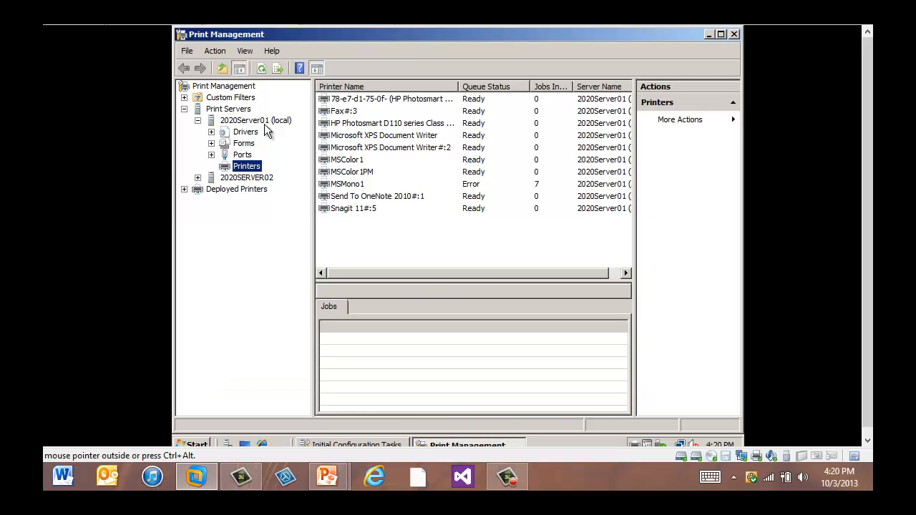
right_click(269, 123)
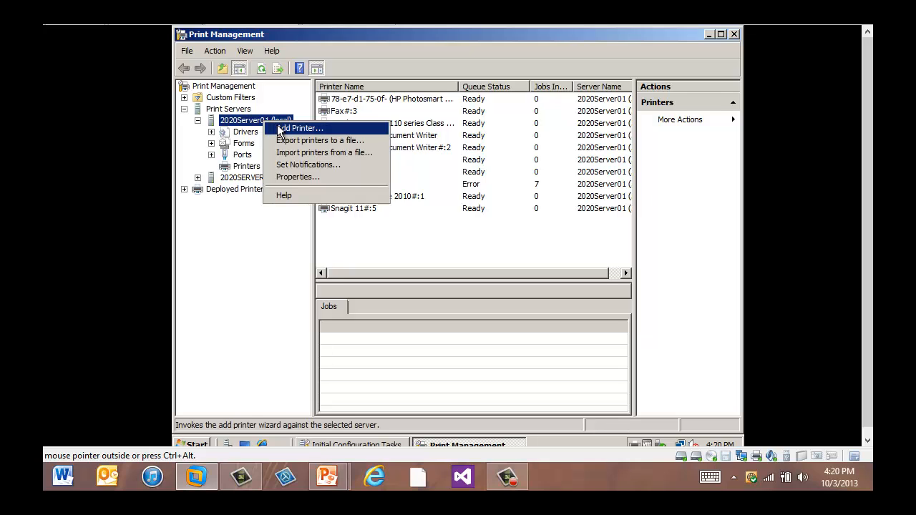
left_click(282, 128)
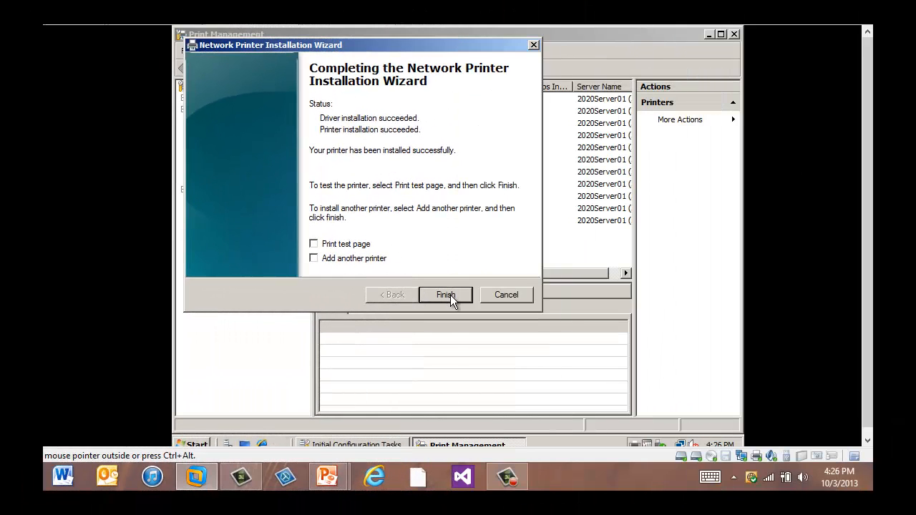
left_click(449, 296)
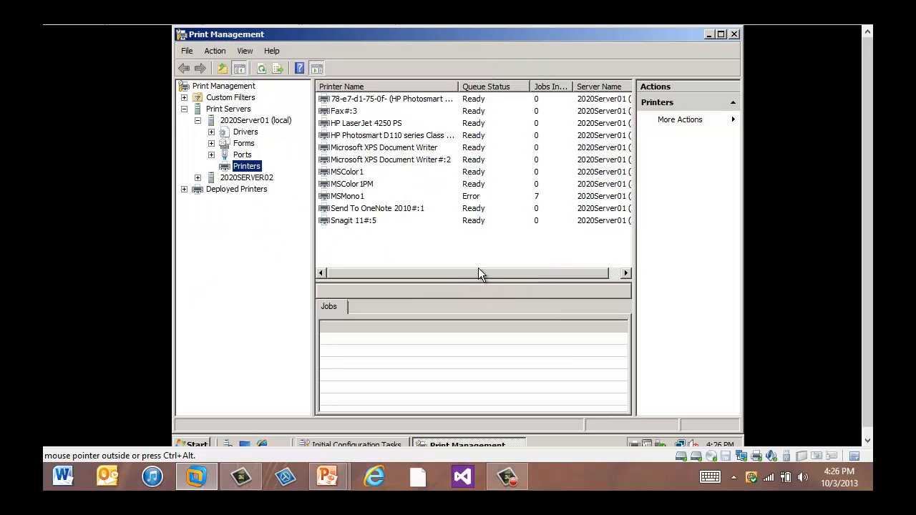
left_click(734, 35)
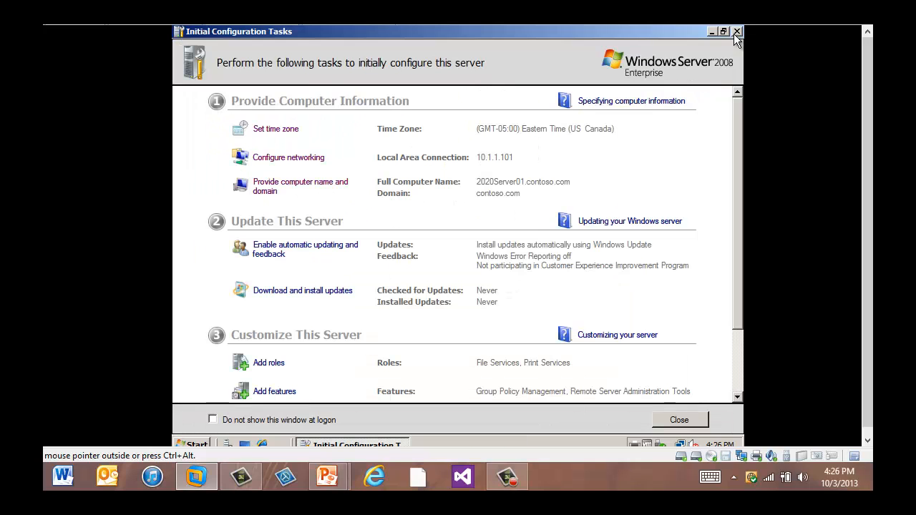
Open the Printers folder in Control Panel and display the properties of the HP LaserJet 4250 PS
left_click(193, 440)
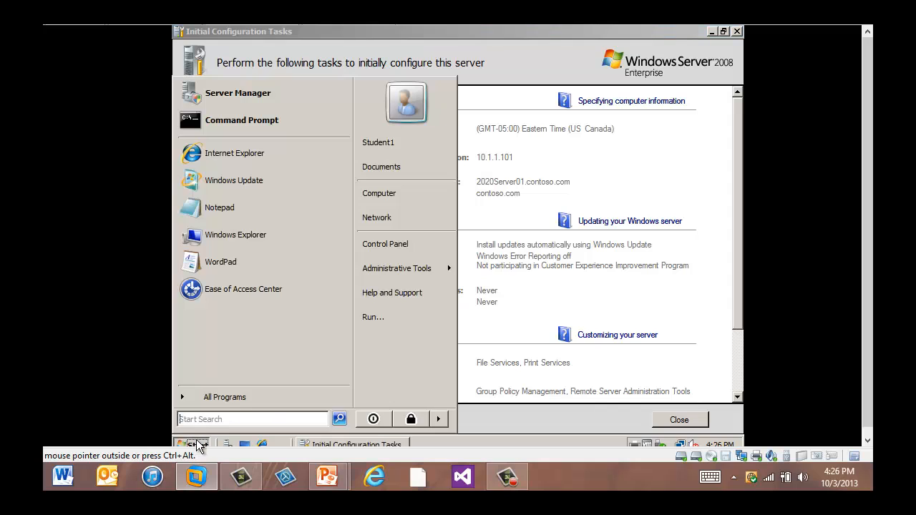
left_click(413, 245)
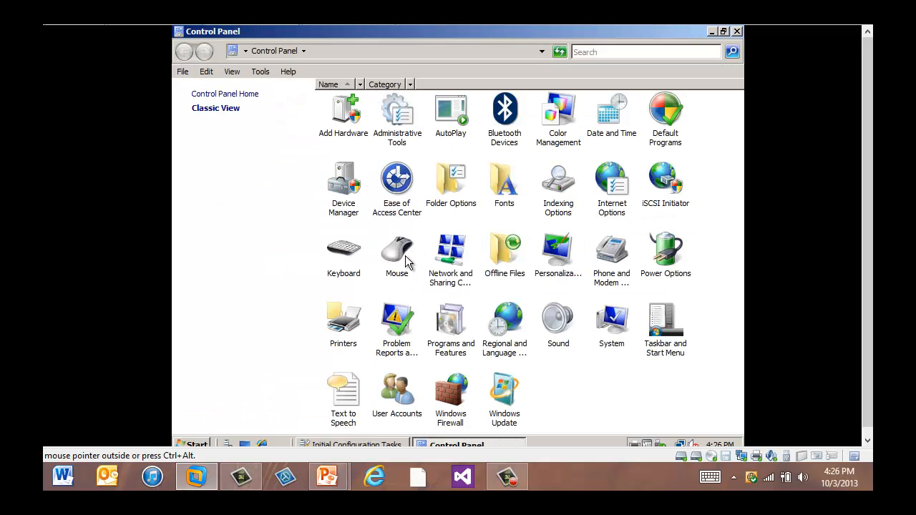
double_click(349, 325)
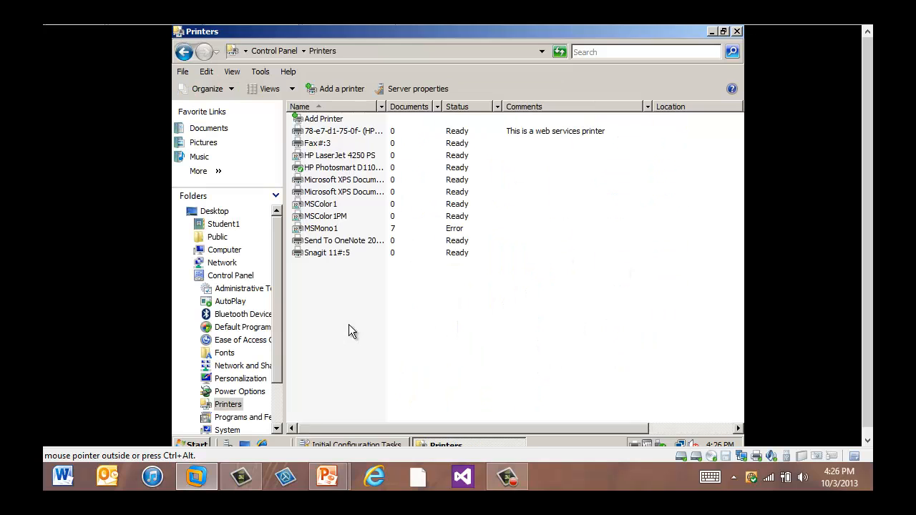
right_click(331, 159)
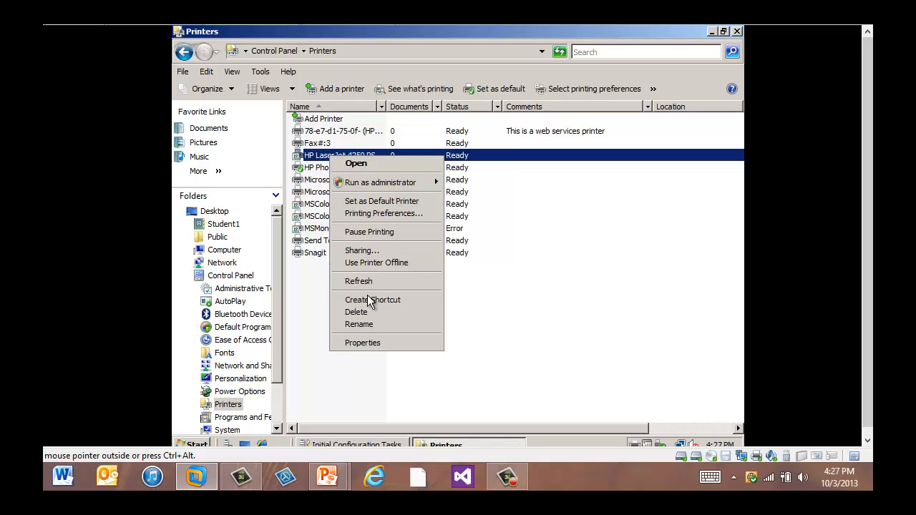
left_click(372, 343)
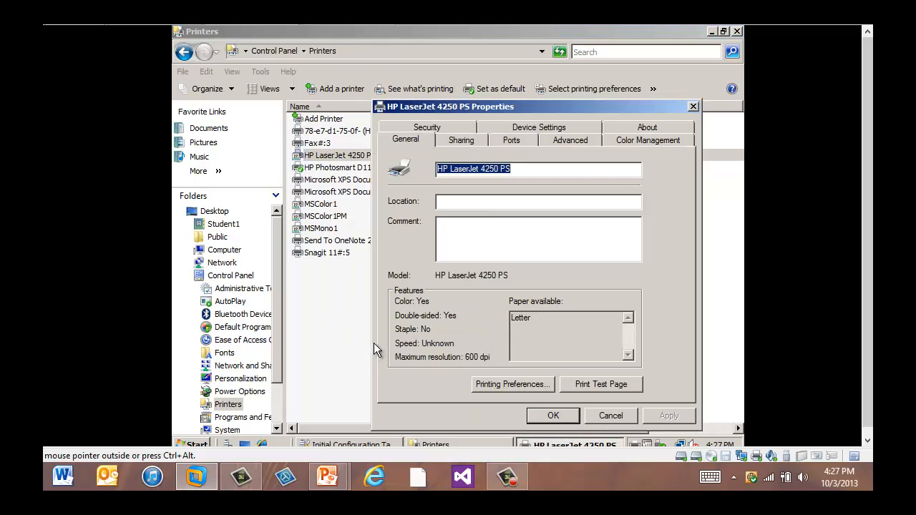
Enable printer pooling for the HP LaserJet 4250 PS, add ports LPT1 and LPT2 alongside COM1, and save the properties
left_click(510, 141)
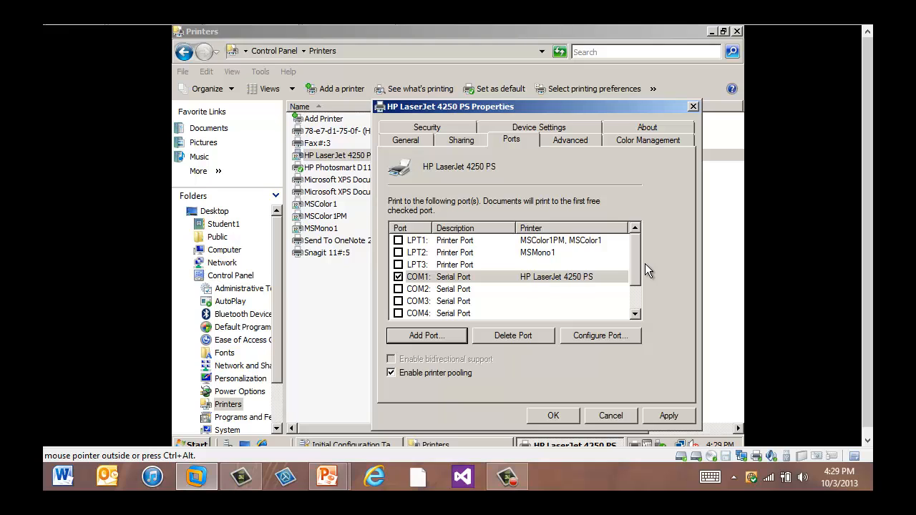
left_click(399, 242)
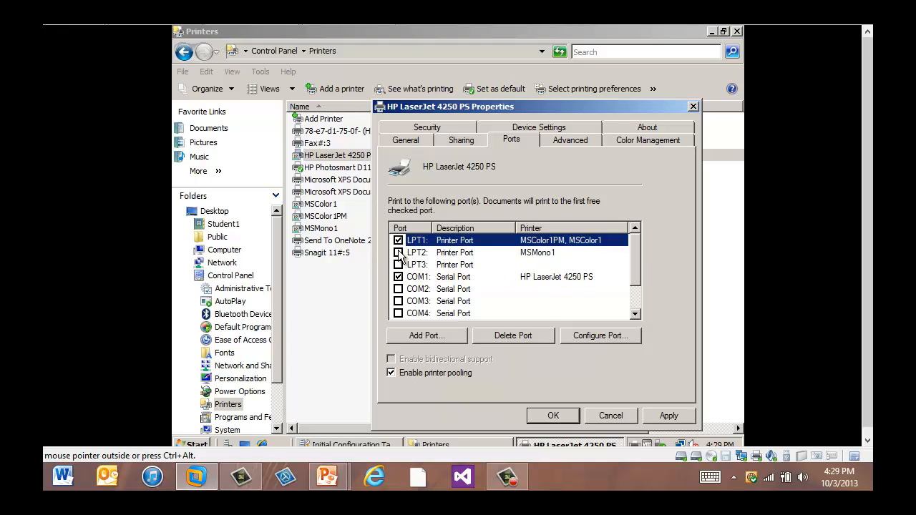
left_click(399, 253)
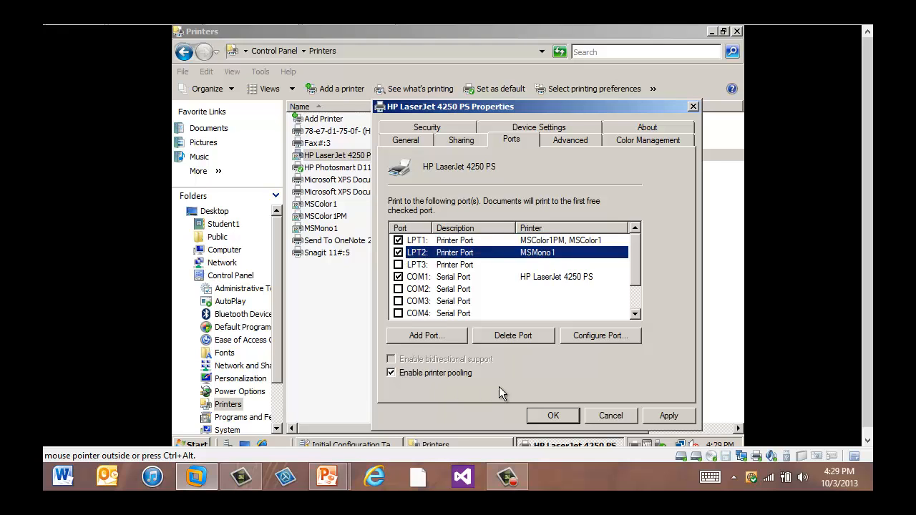
left_click(553, 416)
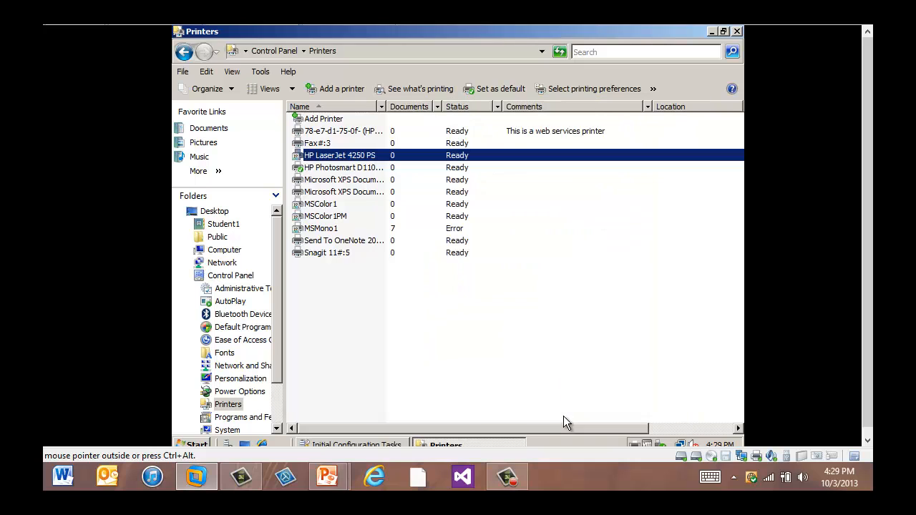